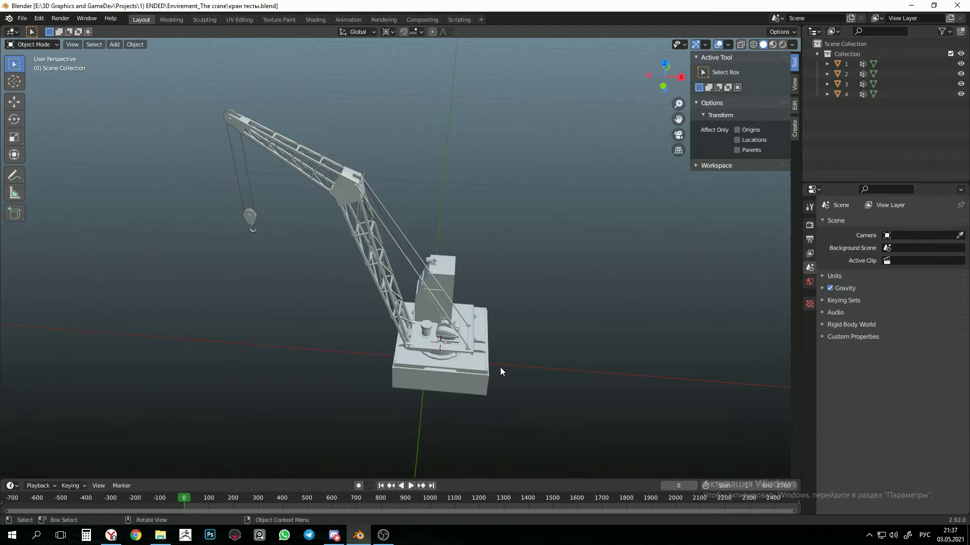
# Step: Examine the crane's separate meshes in front view: the base, the hook cables, the hook and the boom
pyautogui.moveTo(517, 384); pyautogui.dragTo(436, 328, button='middle')
pyautogui.click(453, 311)
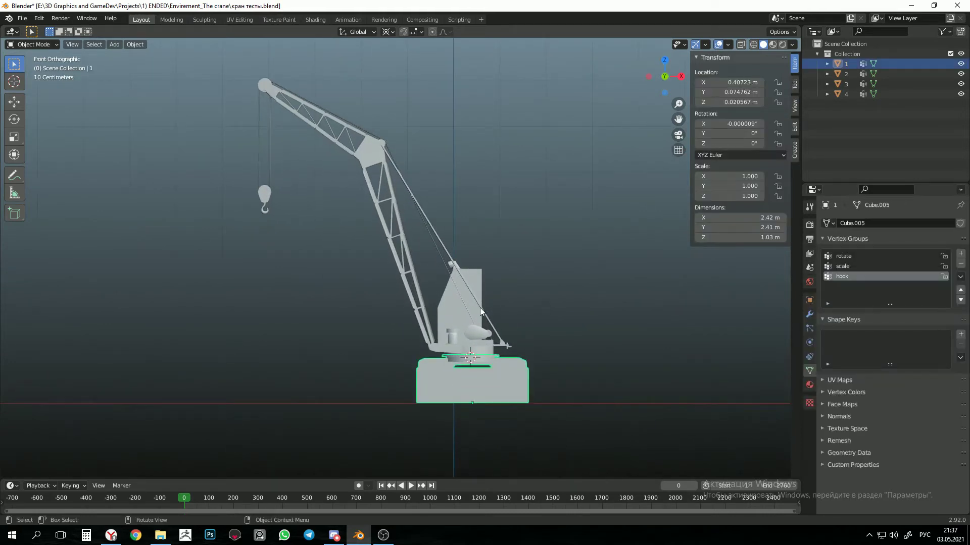
pyautogui.click(268, 126)
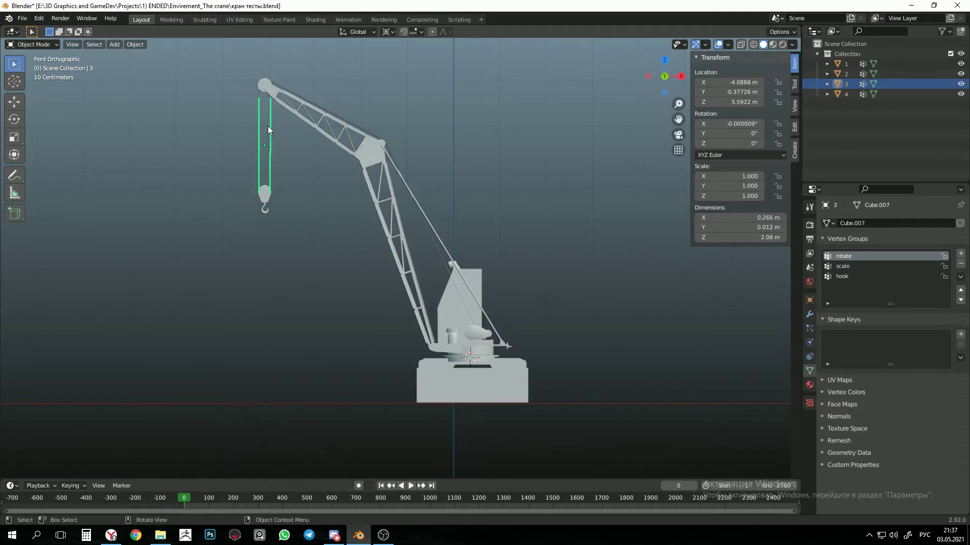
pyautogui.click(261, 196)
pyautogui.keyDown('shift'); pyautogui.moveTo(271, 212); pyautogui.dragTo(362, 317, button='middle'); pyautogui.keyUp('shift')
pyautogui.scroll(3, 362, 317)
pyautogui.scroll(3, 362, 317)
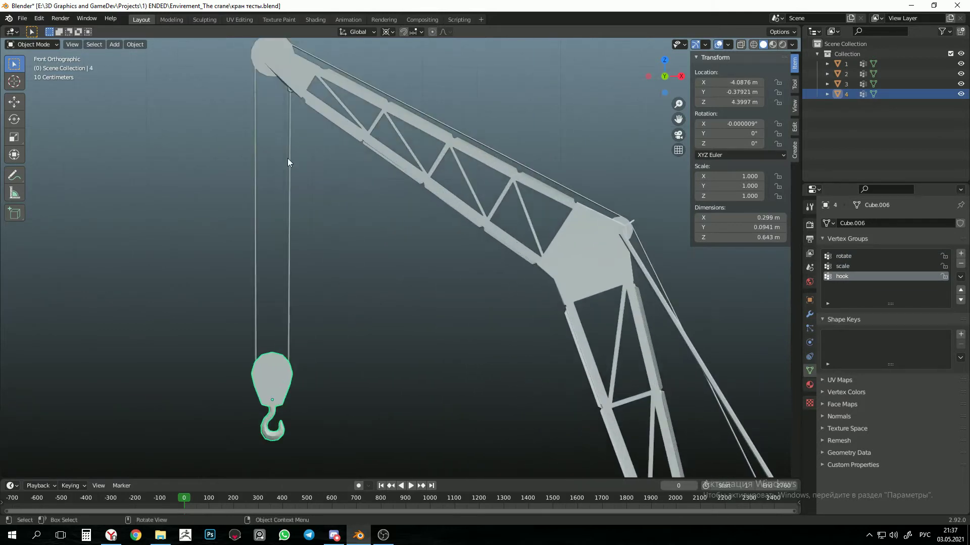
pyautogui.keyDown('shift'); pyautogui.moveTo(288, 158); pyautogui.dragTo(351, 217, button='middle'); pyautogui.keyUp('shift')
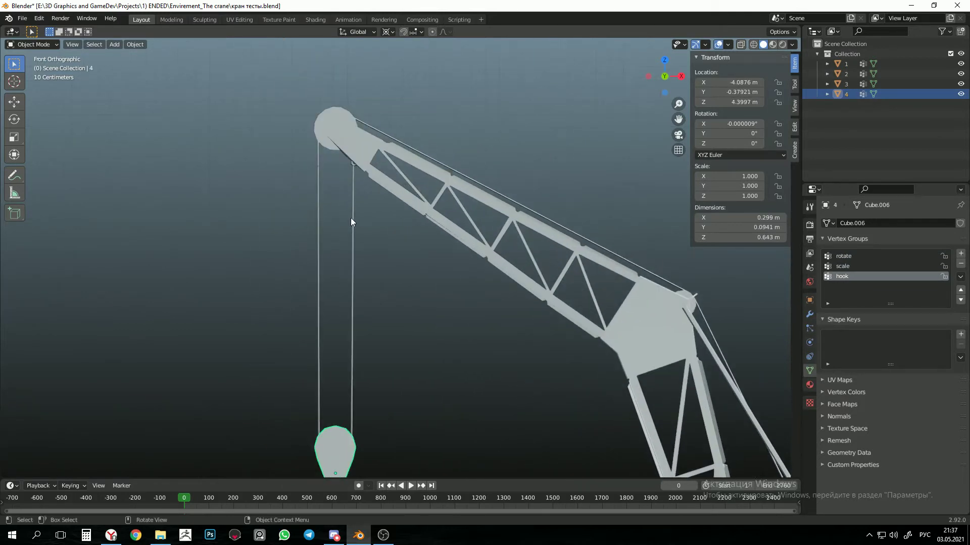
pyautogui.click(319, 212)
pyautogui.scroll(-6, 325, 217)
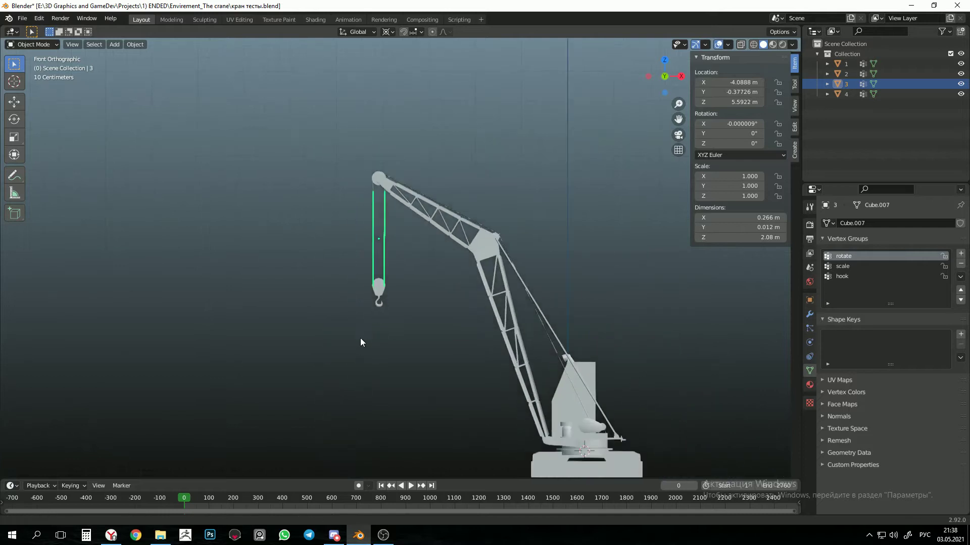
pyautogui.scroll(1, 359, 338)
pyautogui.scroll(4, 363, 145)
pyautogui.keyDown('shift'); pyautogui.moveTo(393, 120); pyautogui.dragTo(329, 170, button='middle'); pyautogui.keyUp('shift')
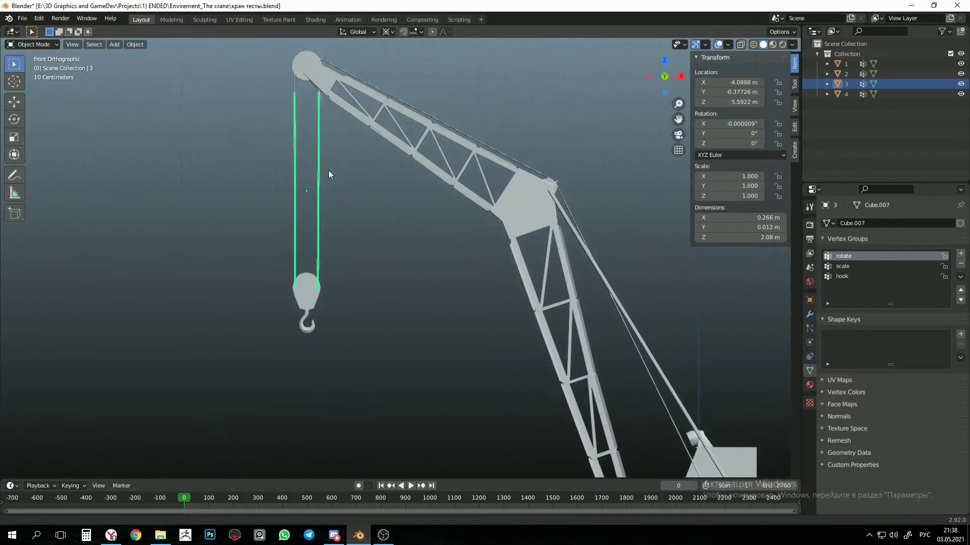
pyautogui.scroll(-1, 537, 288)
pyautogui.click(537, 287)
pyautogui.scroll(-2, 537, 288)
pyautogui.keyDown('shift'); pyautogui.moveTo(533, 369); pyautogui.dragTo(390, 329, button='middle'); pyautogui.keyUp('shift')
pyautogui.scroll(-1, 399, 323)
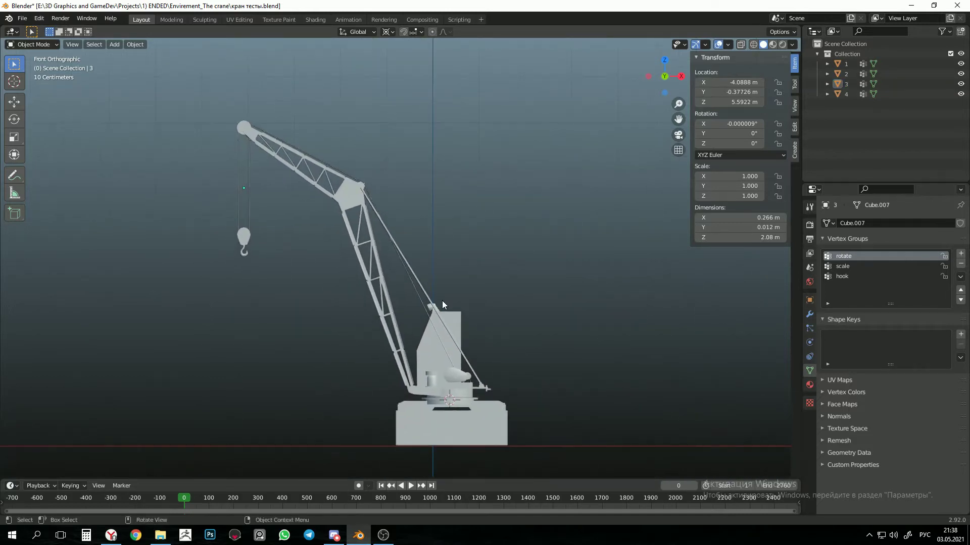
# Step: Add an armature at the 3D cursor, above the crane's base
pyautogui.hotkey('shift', 'a')
pyautogui.moveTo(497, 419)
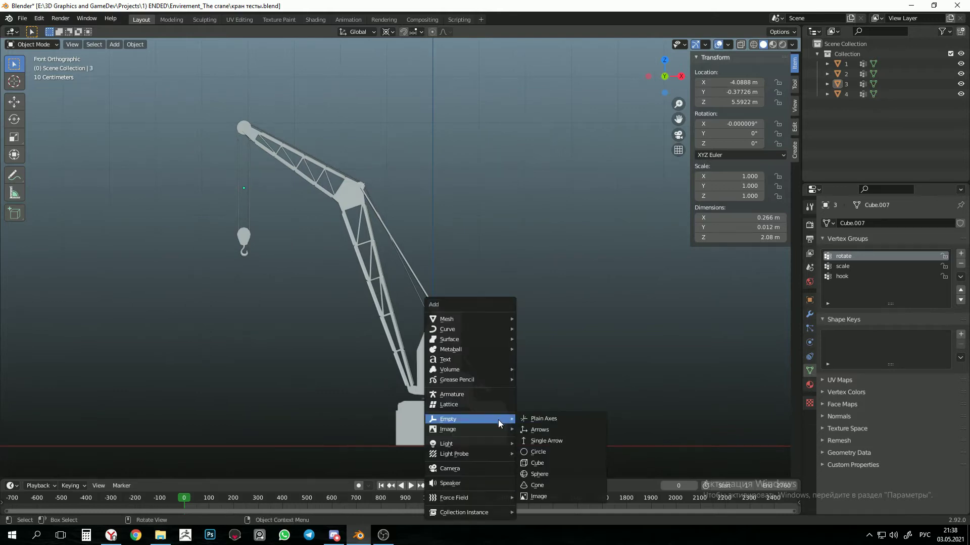
pyautogui.click(472, 395)
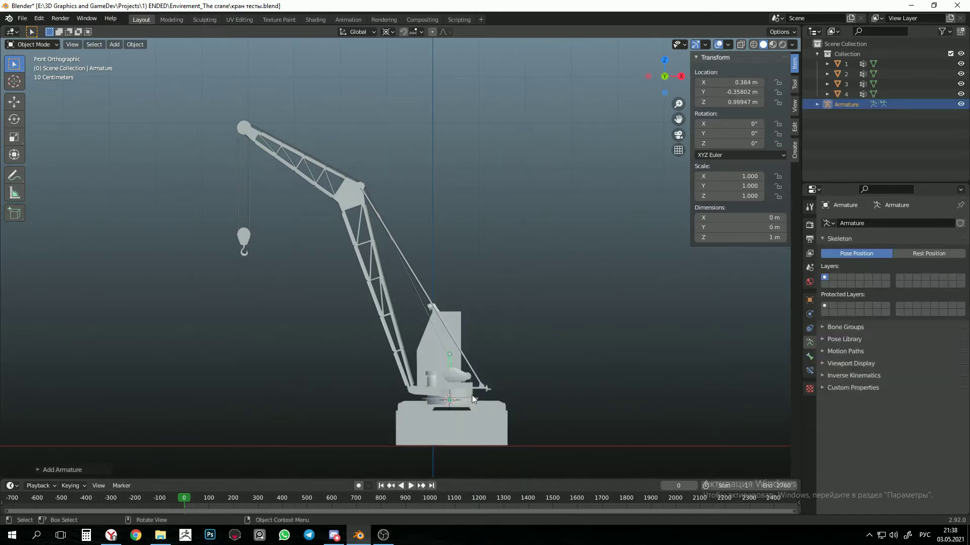
pyautogui.keyDown('shift'); pyautogui.moveTo(481, 429); pyautogui.dragTo(477, 396, button='middle'); pyautogui.keyUp('shift')
pyautogui.keyDown('ctrl'); pyautogui.moveTo(483, 445); pyautogui.dragTo(484, 395, button='middle'); pyautogui.keyUp('ctrl')
pyautogui.keyDown('shift'); pyautogui.moveTo(468, 349); pyautogui.dragTo(474, 375, button='middle'); pyautogui.keyUp('shift')
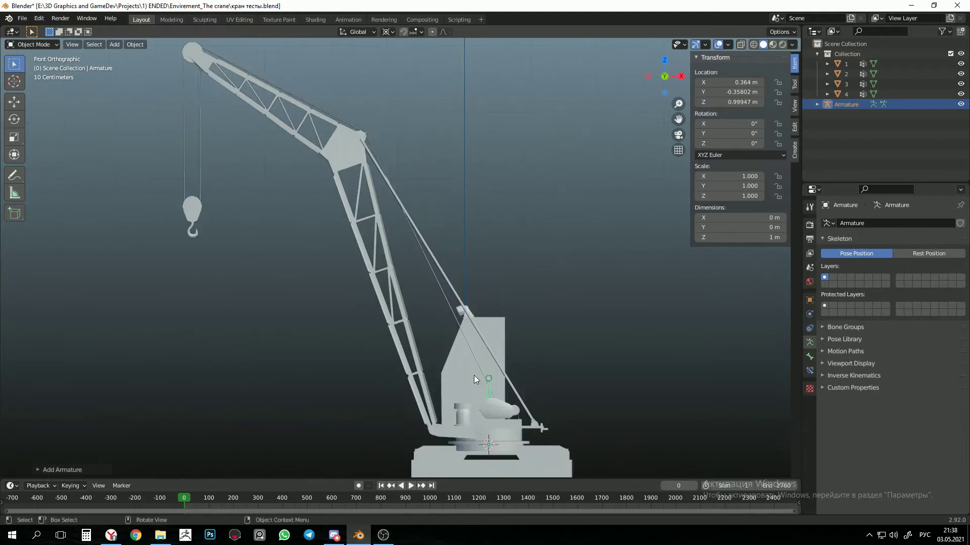
pyautogui.keyDown('ctrl'); pyautogui.moveTo(467, 326); pyautogui.dragTo(493, 337, button='middle'); pyautogui.keyUp('ctrl')
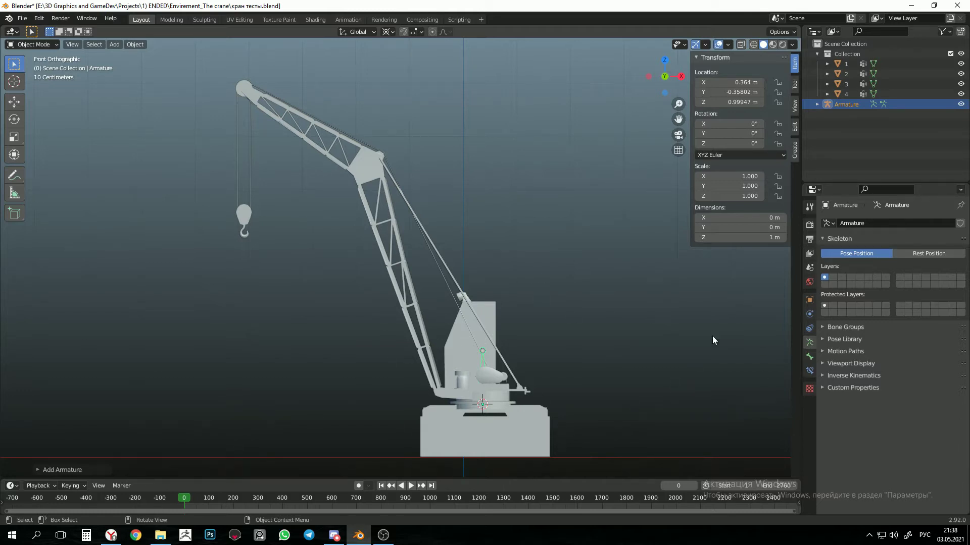
pyautogui.keyDown('shift'); pyautogui.moveTo(527, 330); pyautogui.dragTo(553, 336, button='middle'); pyautogui.keyUp('shift')
# Step: In Edit Mode, duplicate the armature's bone and place the copy over the crane's hook
pyautogui.press('Tab')
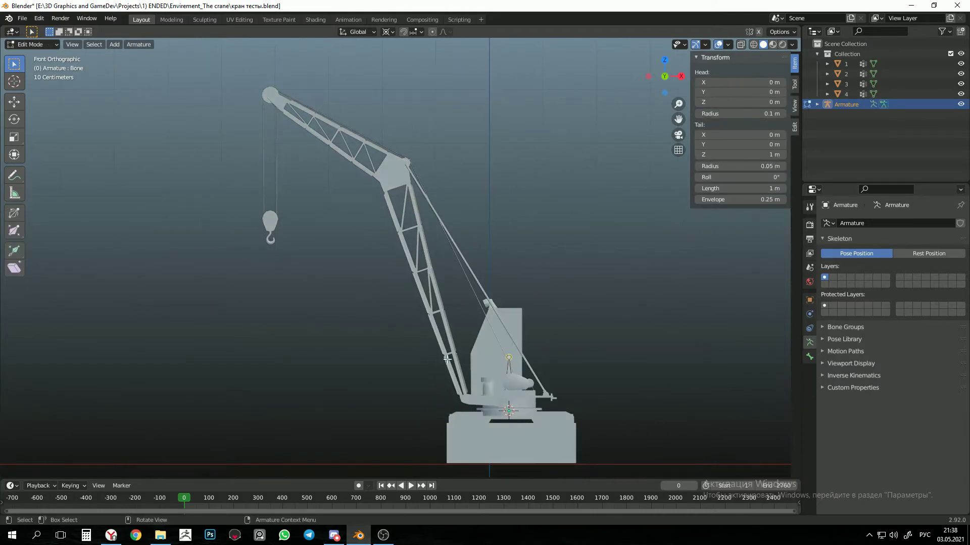
pyautogui.click(506, 385)
pyautogui.keyDown('shift'); pyautogui.moveTo(541, 349); pyautogui.dragTo(568, 363, button='middle'); pyautogui.keyUp('shift')
pyautogui.hotkey('shift', 'd')
pyautogui.click(329, 243)
# Step: Set the pivot to Median Point and rotate the hook's bone 90° twice about the Y axis so it points down
pyautogui.press('r')
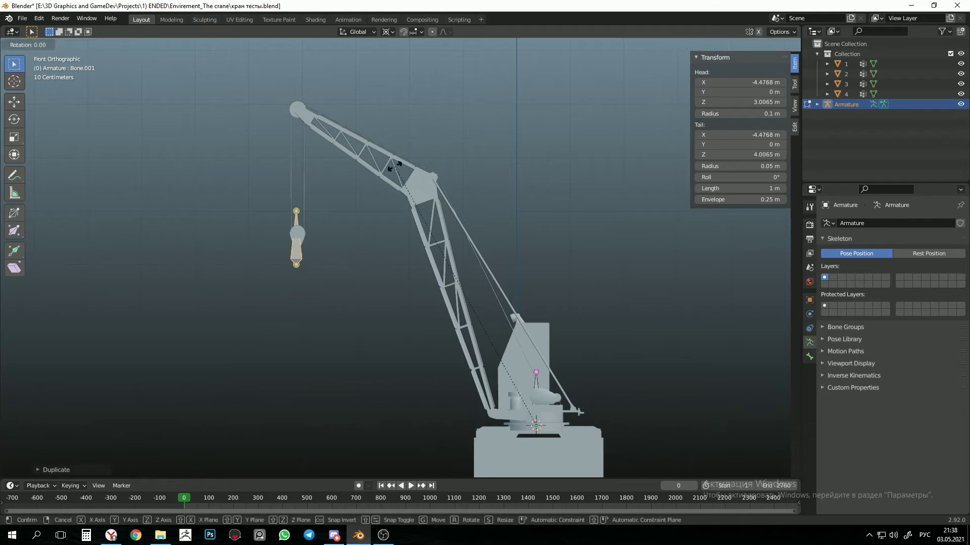
pyautogui.rightClick(394, 167)
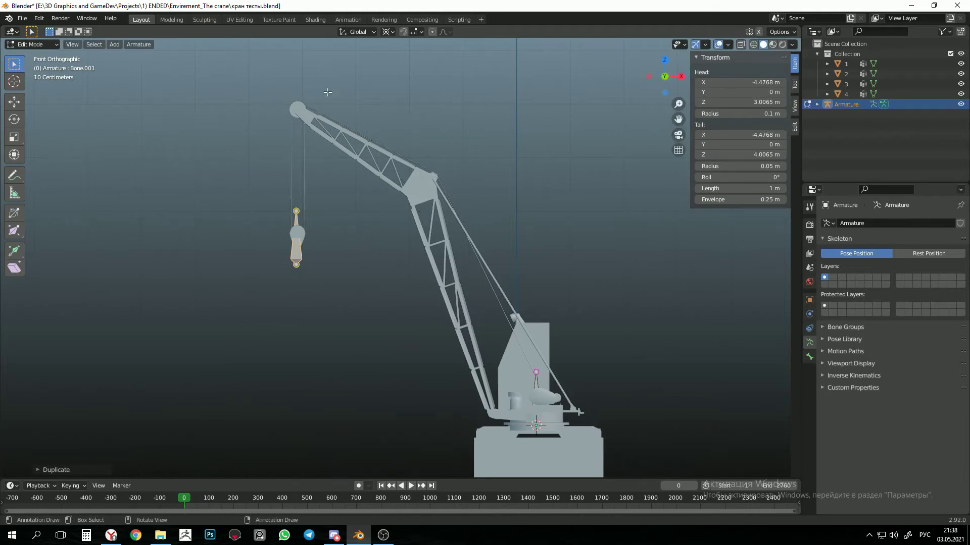
pyautogui.click(387, 32)
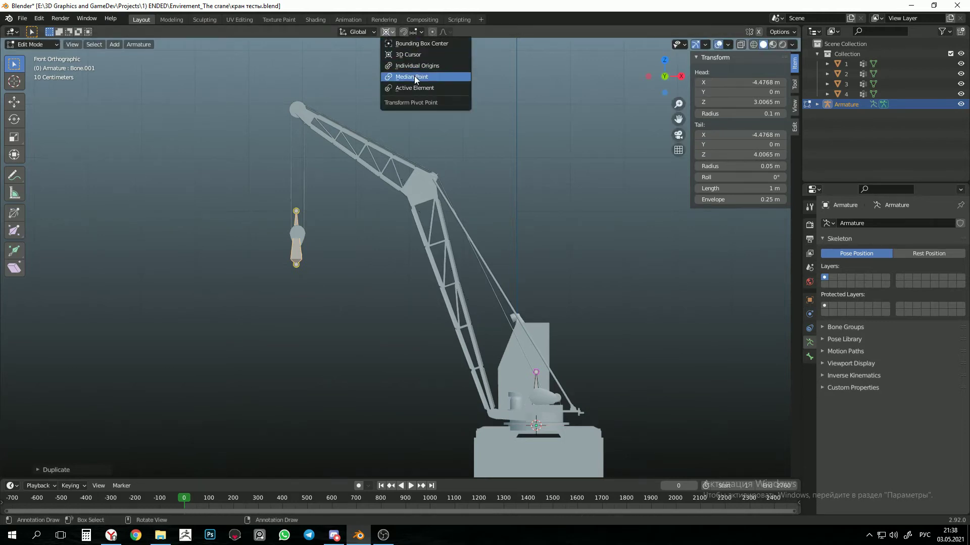
pyautogui.click(414, 76)
pyautogui.press('r')
pyautogui.press('x')
pyautogui.press('y')
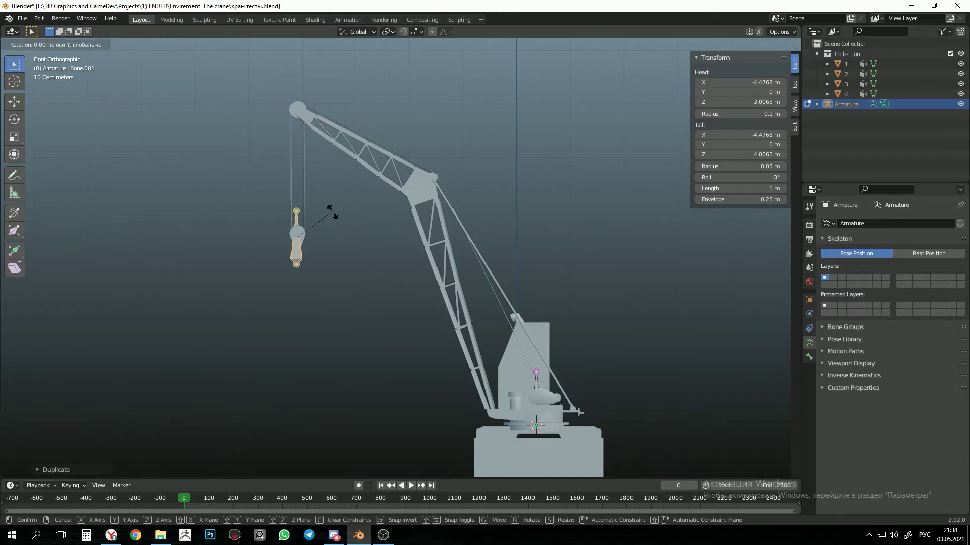
pyautogui.press('9')
pyautogui.press('0')
pyautogui.press('Return')
pyautogui.write('r')
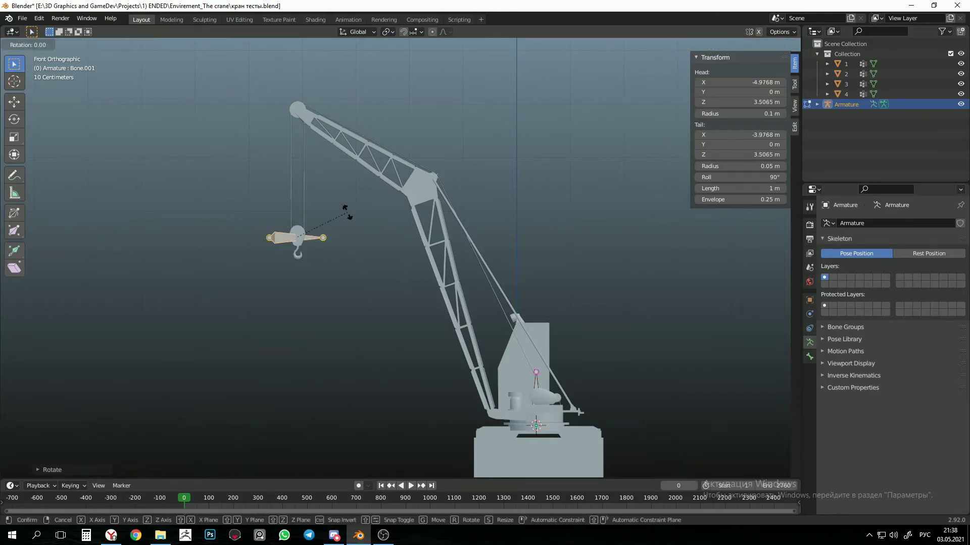
pyautogui.write('y90')
pyautogui.press('Return')
# Step: Align the flipped bone with the hook and duplicate it to the top of the cables, with its head at about Z 5.58 m
pyautogui.press('g')
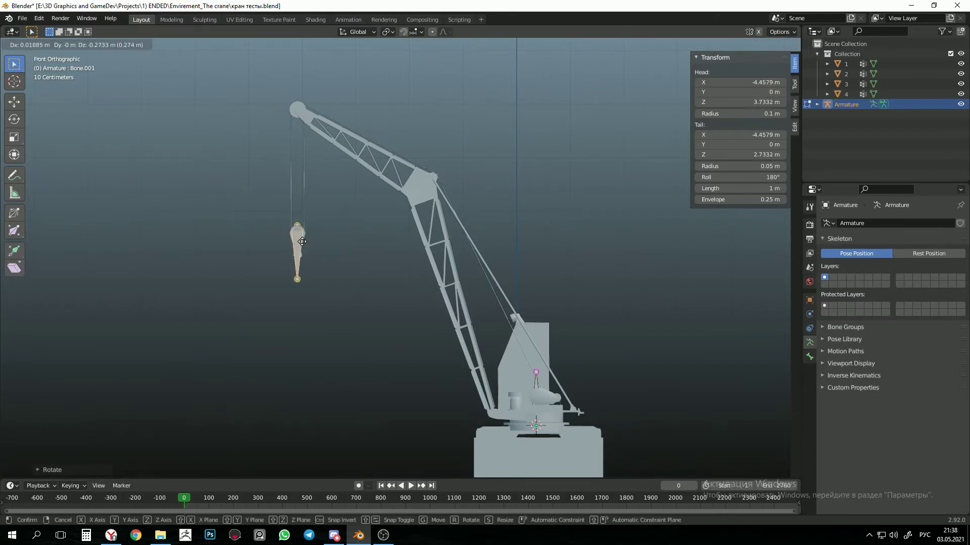
pyautogui.click(301, 238)
pyautogui.keyDown('shift'); pyautogui.moveTo(307, 263); pyautogui.dragTo(334, 260, button='middle'); pyautogui.keyUp('shift')
pyautogui.hotkey('shift', 'd')
pyautogui.click(337, 264)
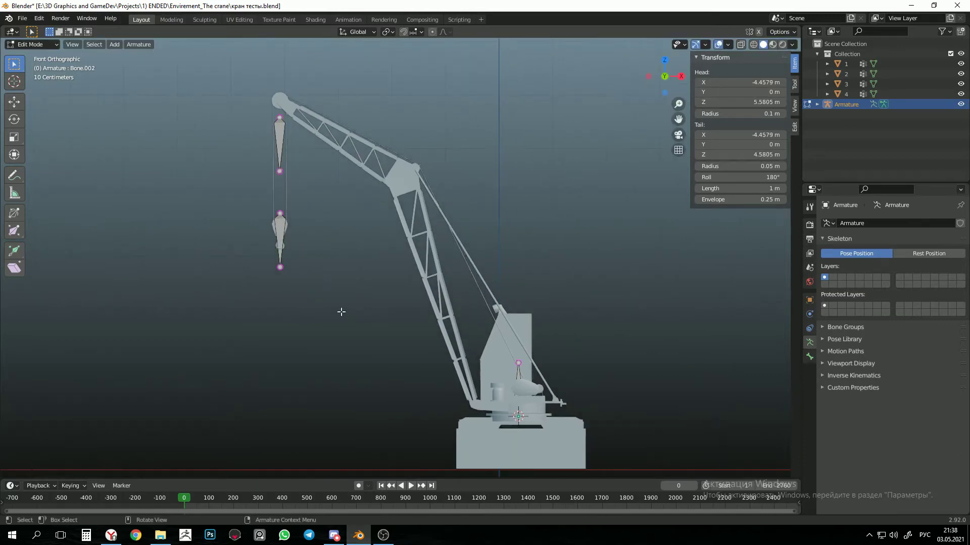
# Step: Rename the bone at the crane's base as rotate in the bone properties
pyautogui.click(518, 371)
pyautogui.keyDown('shift'); pyautogui.moveTo(544, 441); pyautogui.dragTo(484, 376, button='middle'); pyautogui.keyUp('shift')
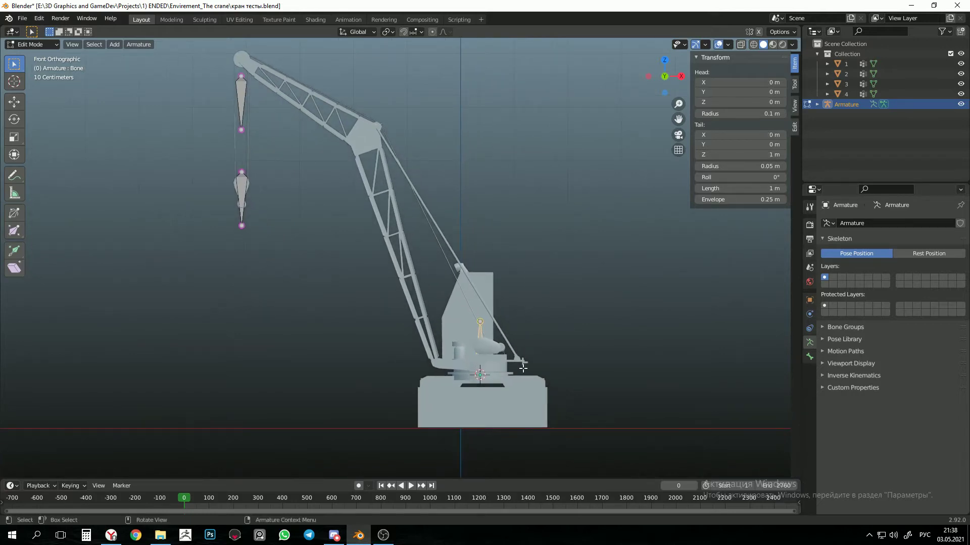
pyautogui.click(810, 356)
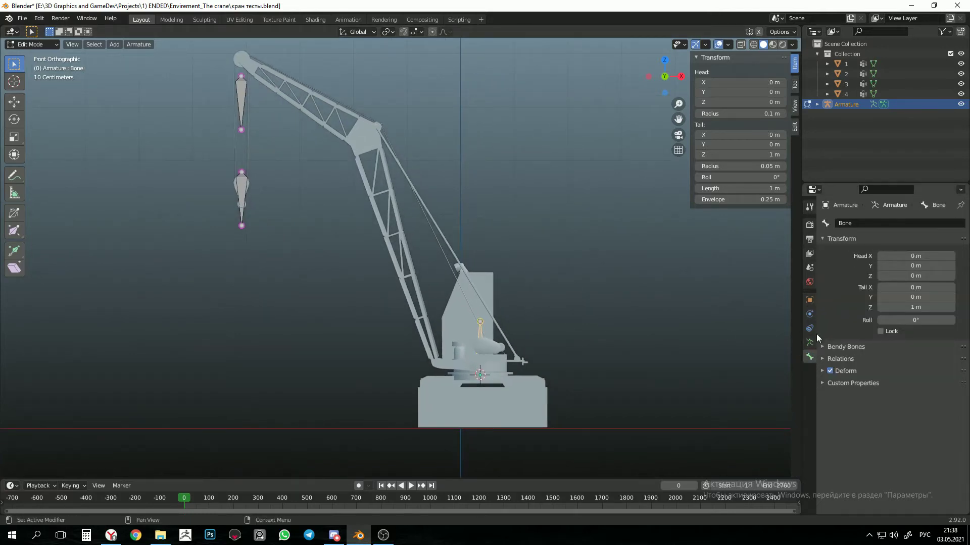
pyautogui.click(809, 342)
pyautogui.click(810, 328)
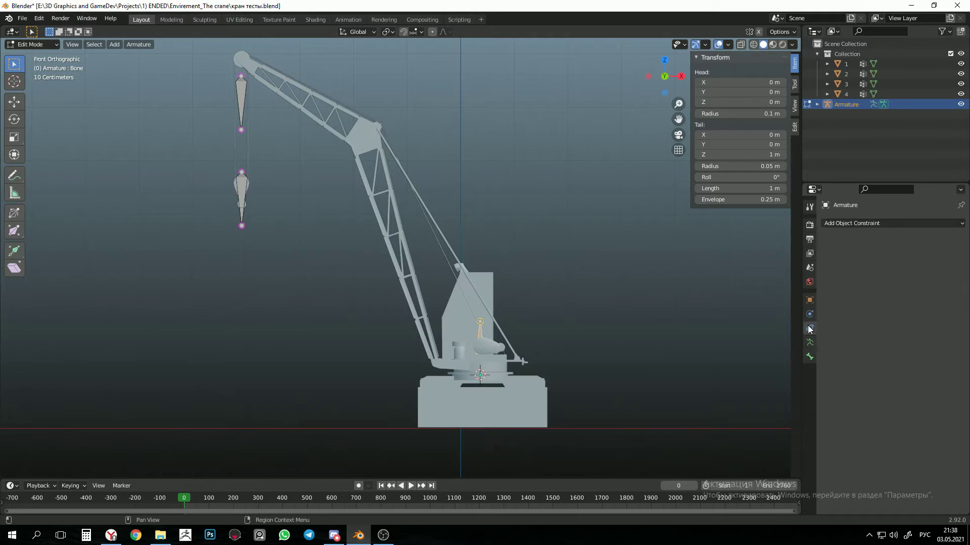
pyautogui.click(809, 357)
pyautogui.click(860, 223)
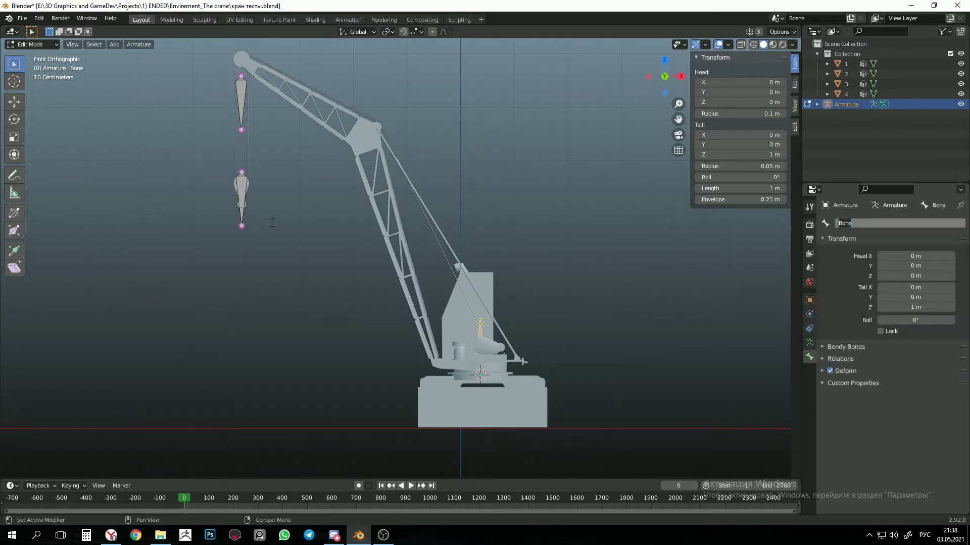
pyautogui.click(240, 205)
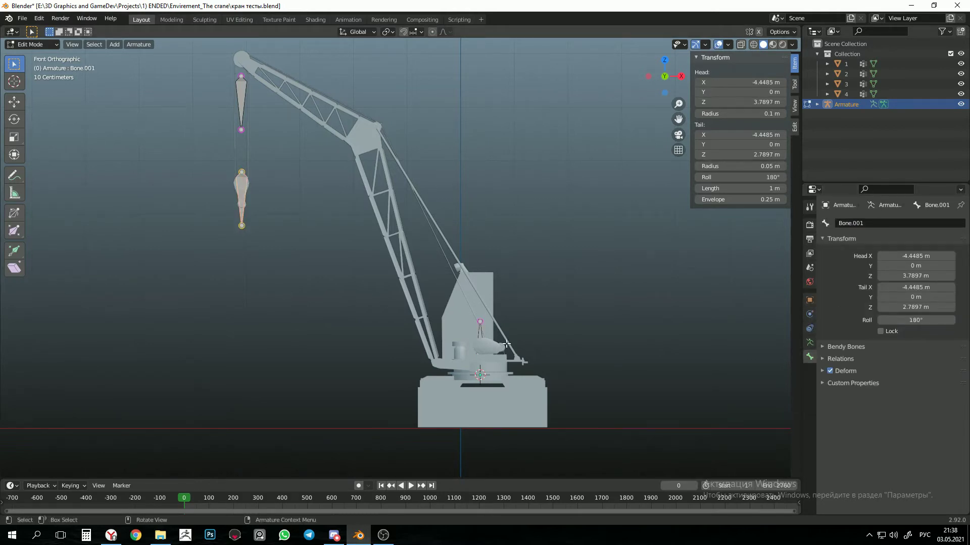
pyautogui.click(481, 332)
pyautogui.click(838, 223)
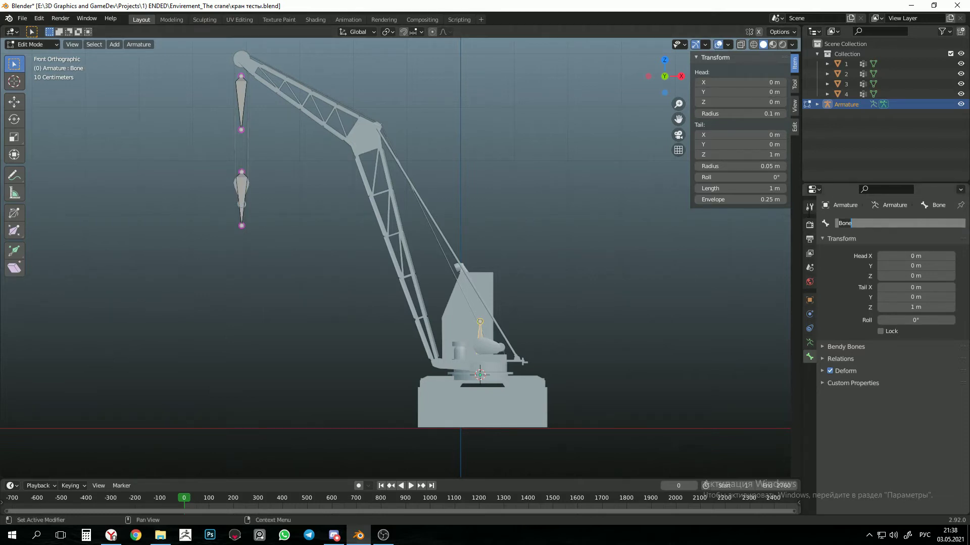
pyautogui.write('куе')
pyautogui.press('BackSpace')
pyautogui.press('BackSpace')
pyautogui.press('BackSpace')
pyautogui.press('BackSpace')
pyautogui.press('BackSpace')
pyautogui.hotkey('alt', 'shift')
pyautogui.write('rotate')
pyautogui.press('Return')
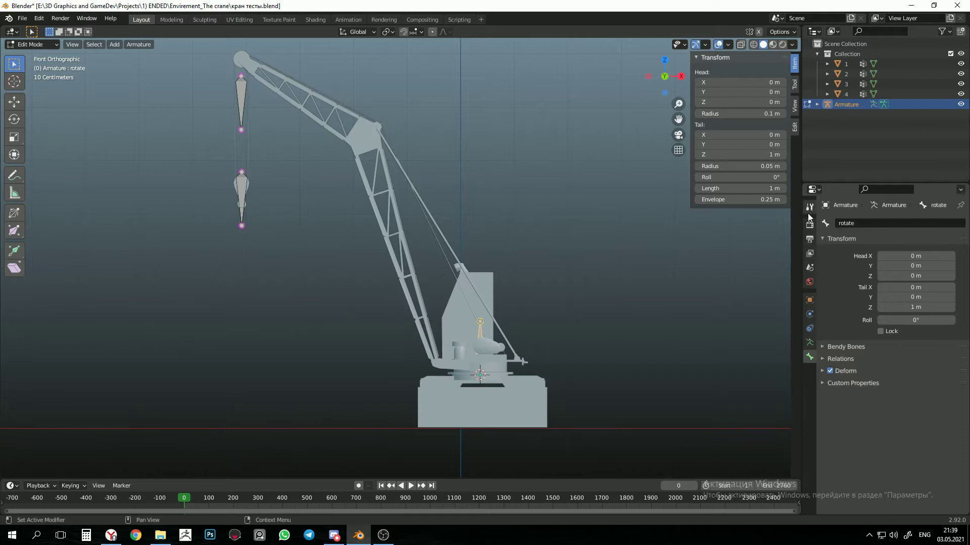
# Step: Rename the bone over the crane's hook as hook
pyautogui.click(241, 194)
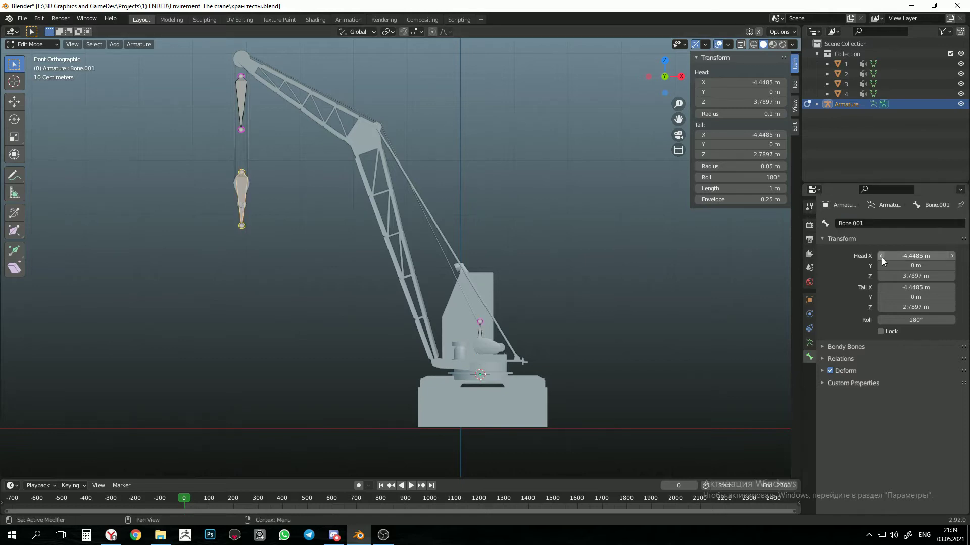
pyautogui.click(868, 223)
pyautogui.write('hook')
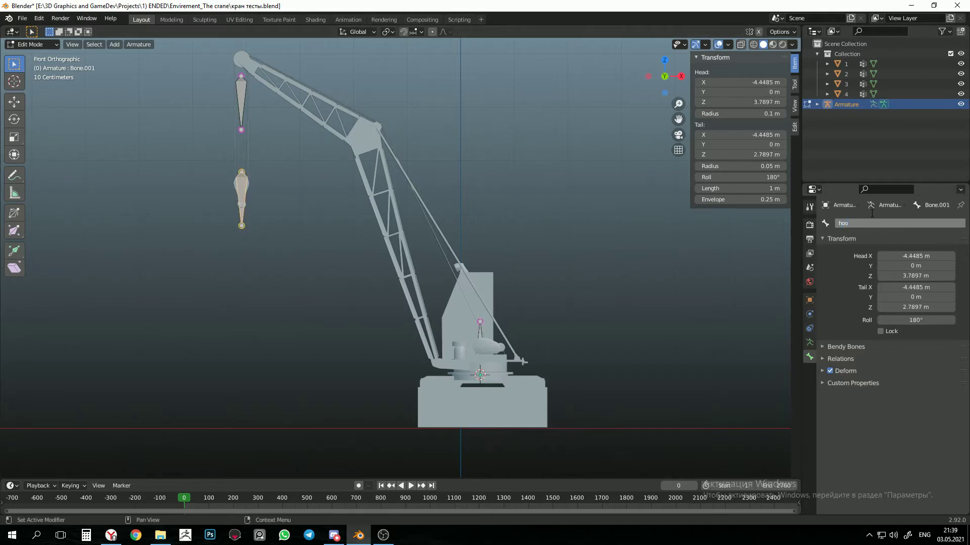
pyautogui.press('Return')
# Step: Rename the bone at the top of the cables as cable
pyautogui.click(235, 97)
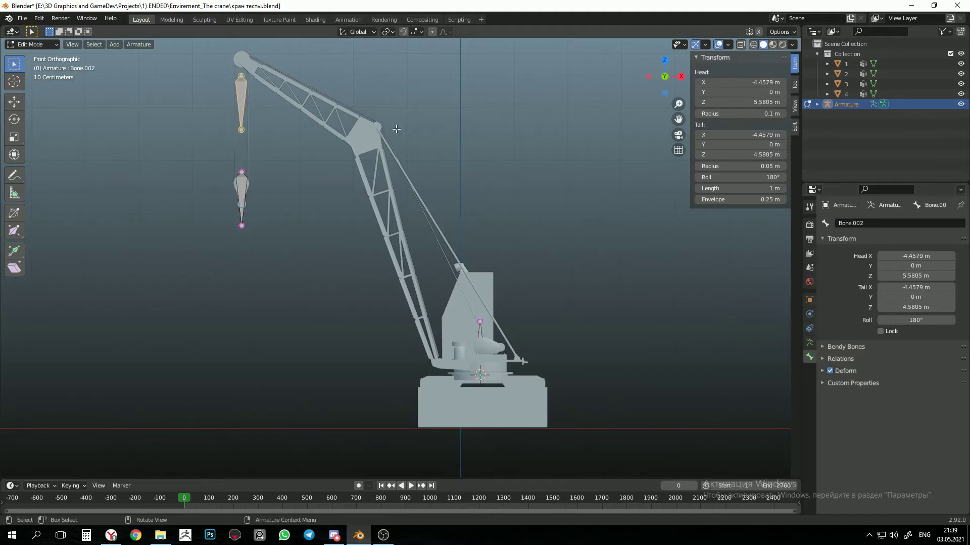
pyautogui.click(879, 221)
pyautogui.write('c')
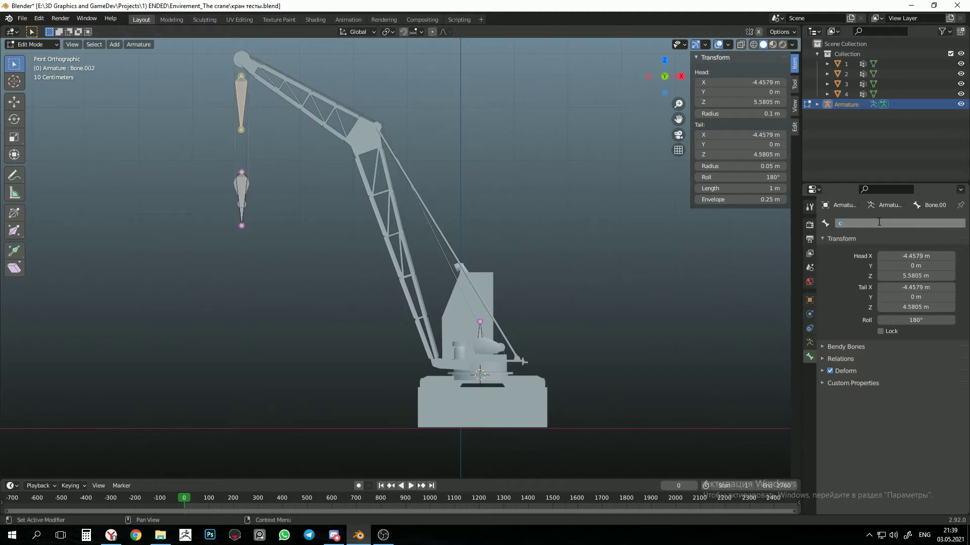
pyautogui.write('able')
pyautogui.press('Return')
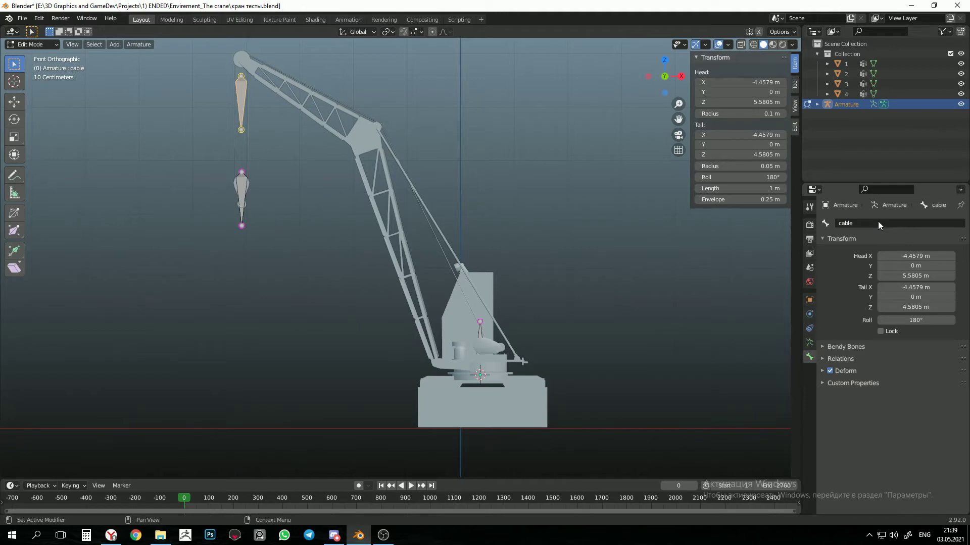
# Step: Parent the hook and cable bones to the rotate bone with Keep Offset
pyautogui.click(242, 189)
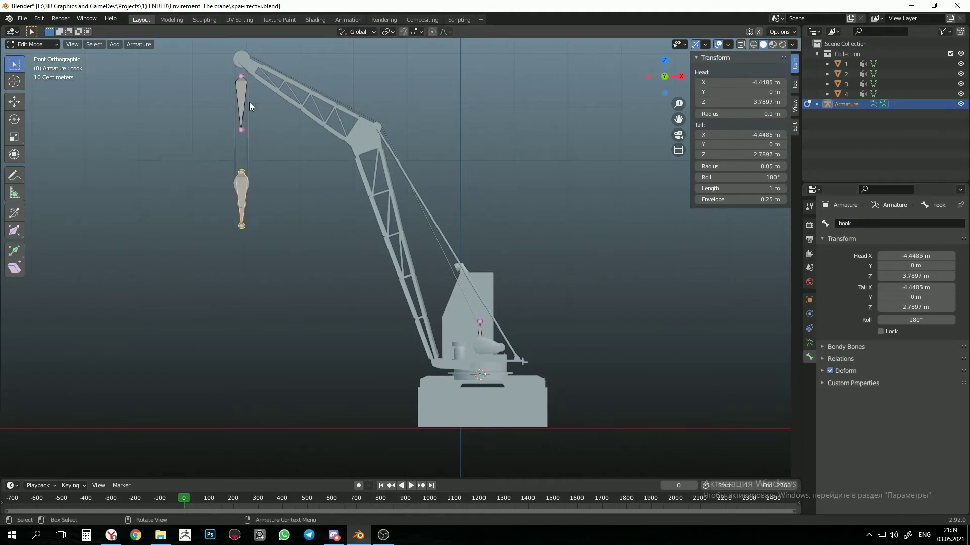
pyautogui.keyDown('shift'); pyautogui.click(241, 92); pyautogui.keyUp('shift')
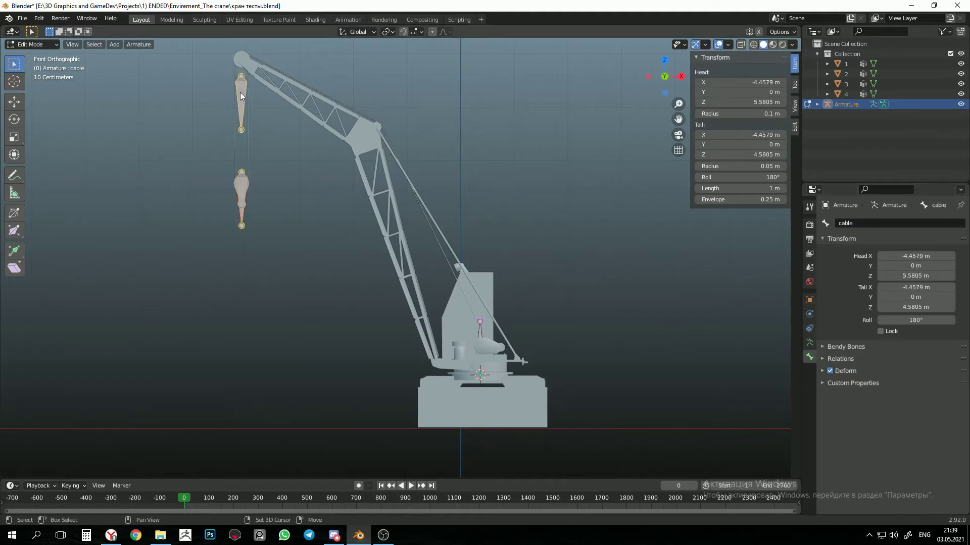
pyautogui.keyDown('shift'); pyautogui.click(479, 335); pyautogui.keyUp('shift')
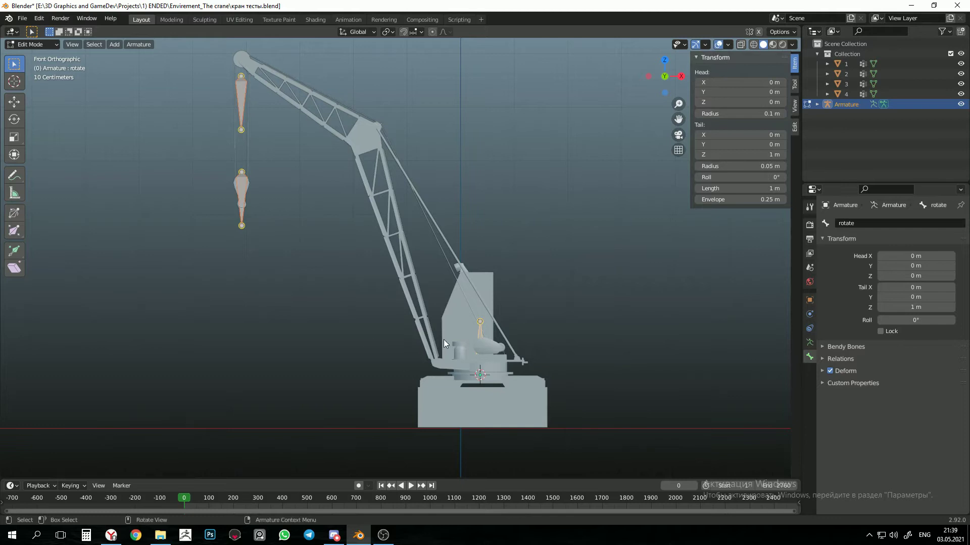
pyautogui.hotkey('ctrl', 'p')
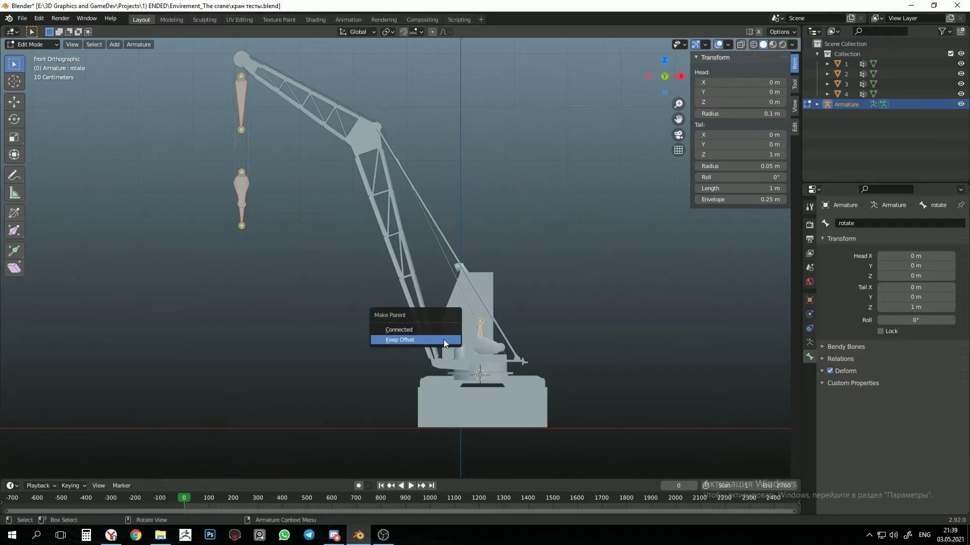
pyautogui.click(404, 339)
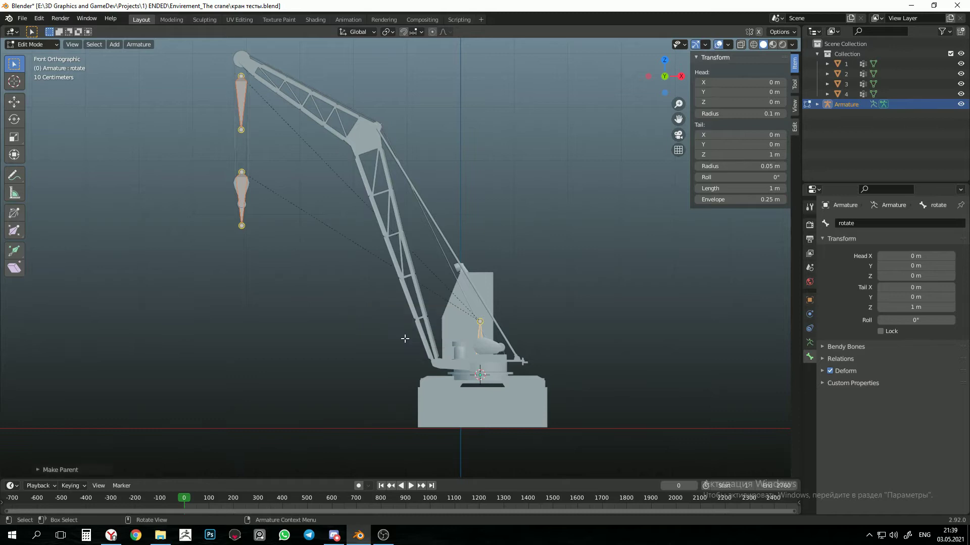
pyautogui.keyDown('shift'); pyautogui.moveTo(465, 324); pyautogui.dragTo(498, 348, button='middle'); pyautogui.keyUp('shift')
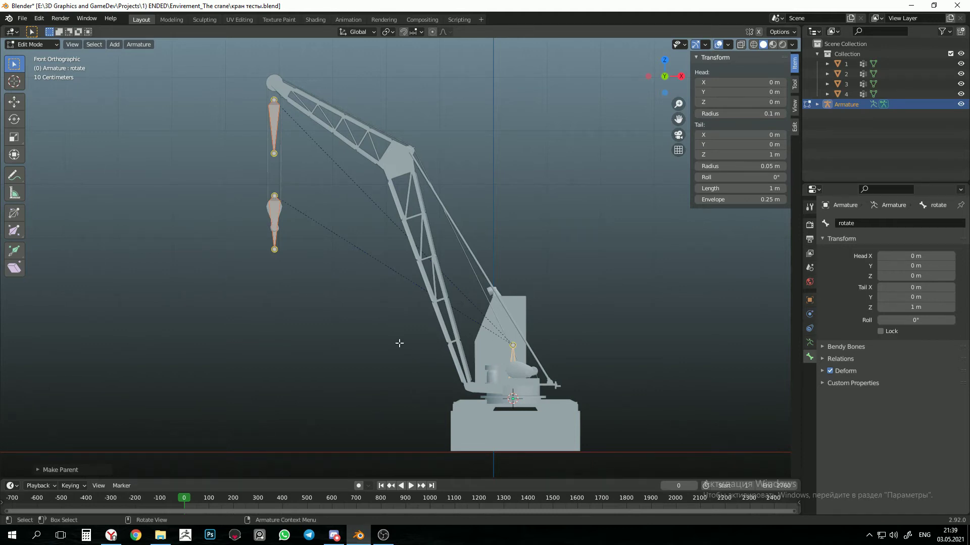
# Step: Test the bone parenting in Pose Mode by trial-moving the rotate bone and the cable bone, cancelling every move
pyautogui.click(511, 359)
pyautogui.click(31, 46)
pyautogui.click(39, 81)
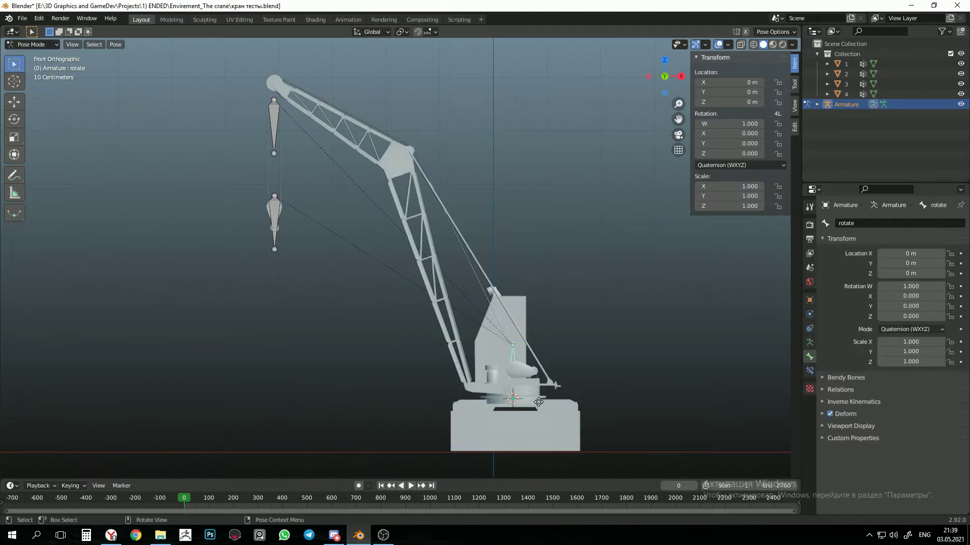
pyautogui.press('g')
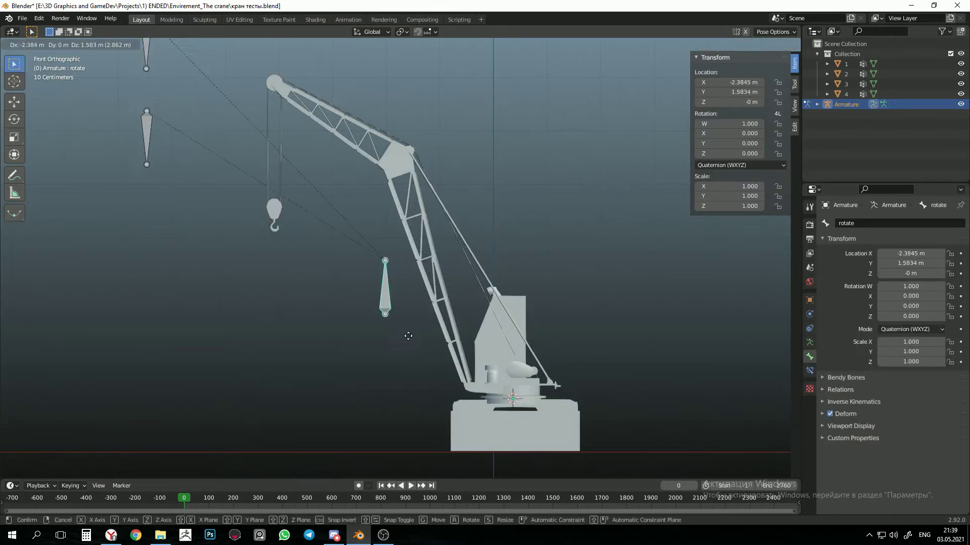
pyautogui.press('Escape')
pyautogui.press('g')
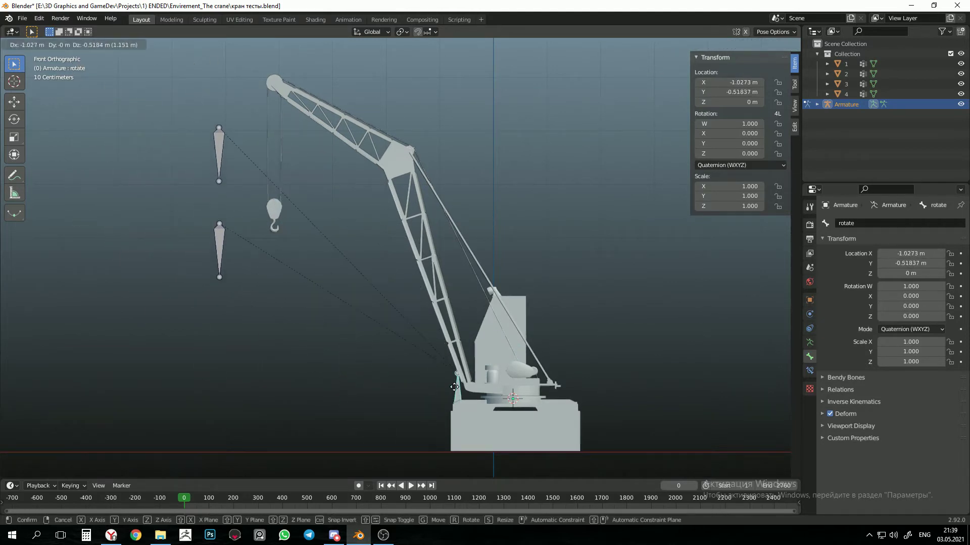
pyautogui.press('Escape')
pyautogui.click(273, 123)
pyautogui.press('g')
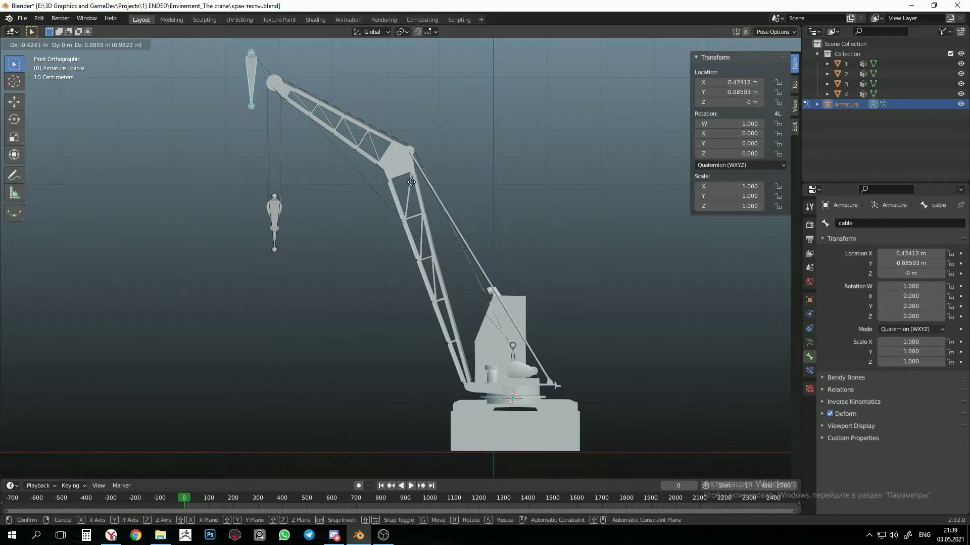
pyautogui.press('Escape')
# Step: Check the hook and cable bones' parent links to the rotate bone, selecting each bone in turn
pyautogui.moveTo(437, 220); pyautogui.dragTo(349, 295, button='middle')
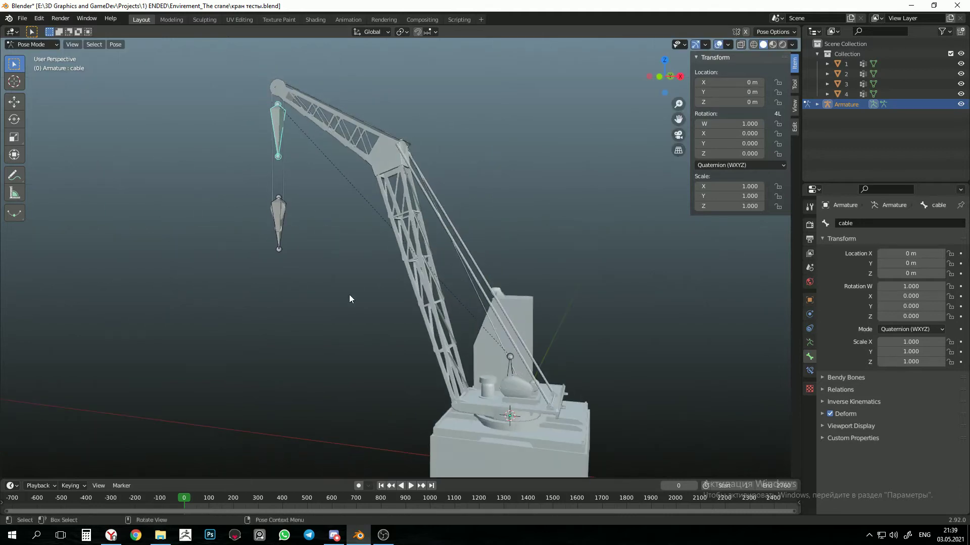
pyautogui.press('KP_1')
pyautogui.scroll(-1, 378, 280)
pyautogui.scroll(2, 378, 279)
pyautogui.click(250, 201)
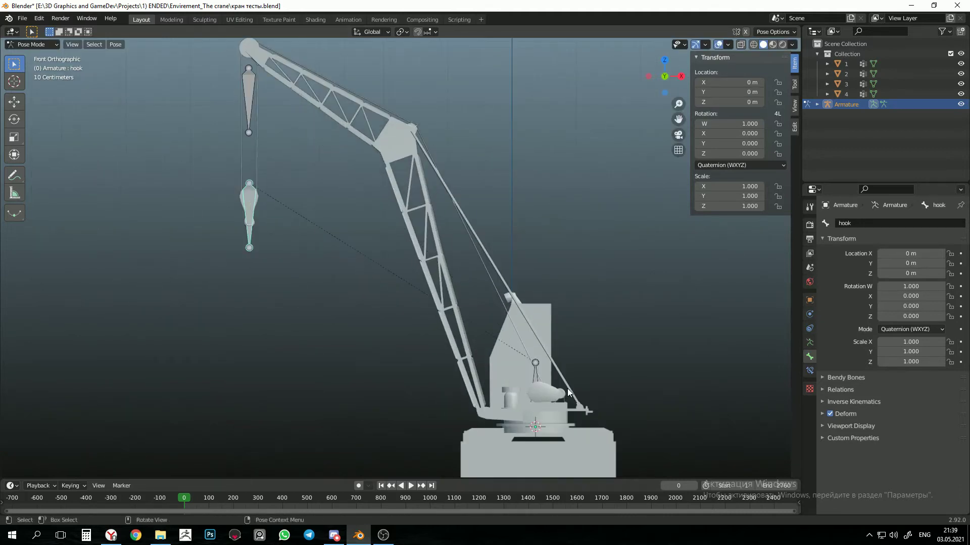
pyautogui.click(248, 99)
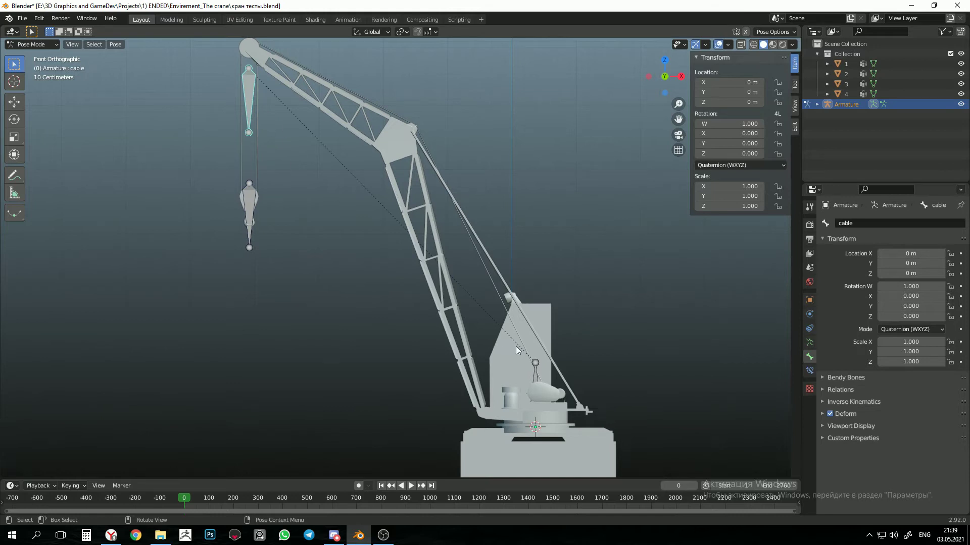
pyautogui.scroll(-2, 516, 347)
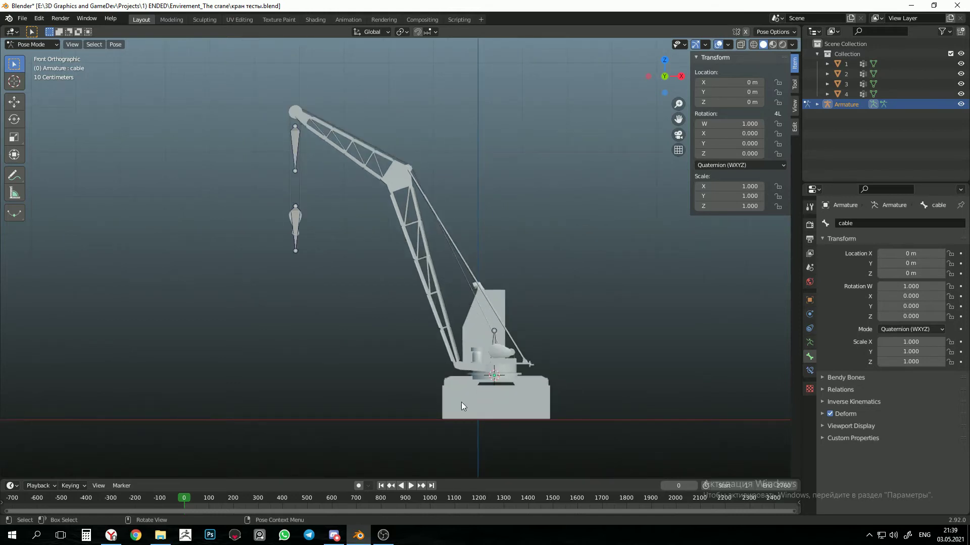
# Step: In Object Mode, select all four crane meshes, 1 to 4, with the armature added last as the active object
pyautogui.click(29, 44)
pyautogui.click(27, 54)
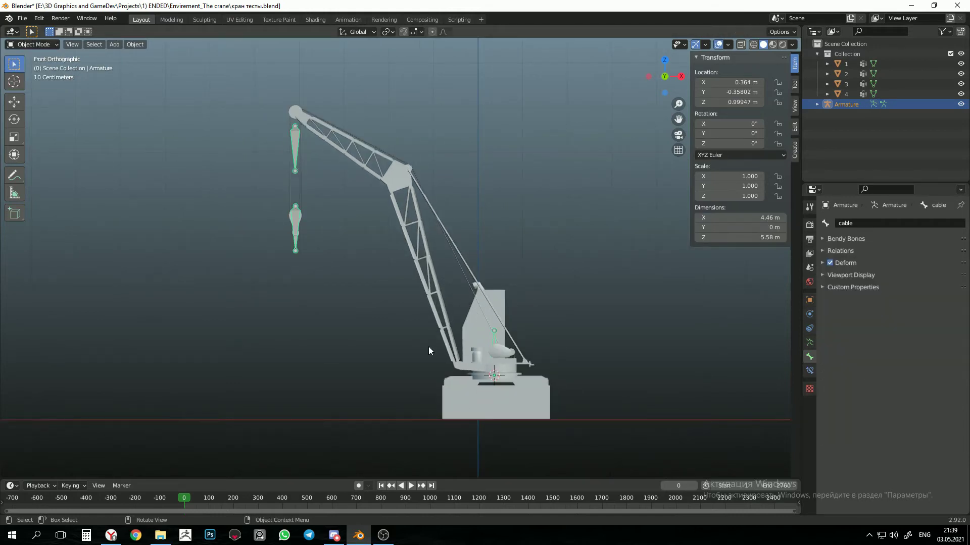
pyautogui.click(452, 394)
pyautogui.click(468, 320)
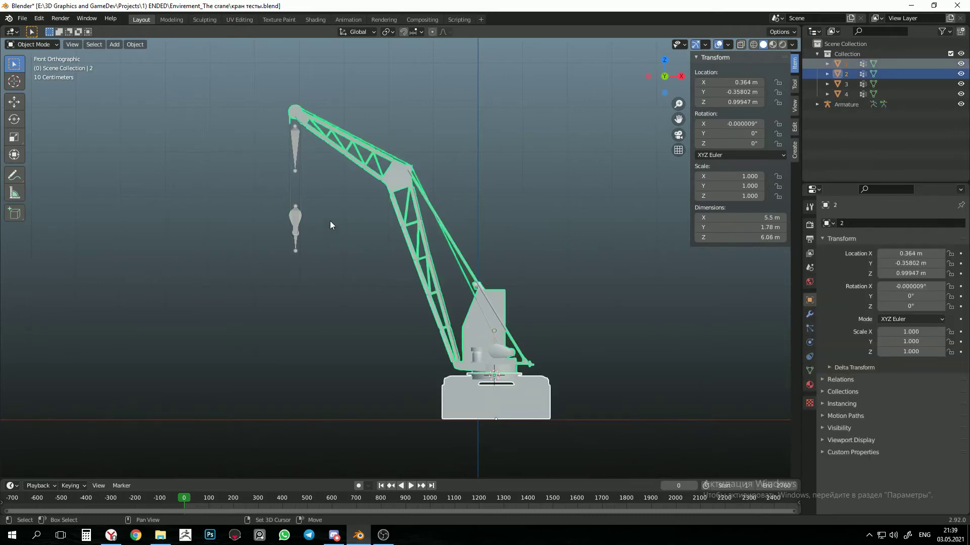
pyautogui.click(302, 174)
pyautogui.keyDown('shift'); pyautogui.click(299, 234); pyautogui.keyUp('shift')
pyautogui.scroll(6, 405, 257)
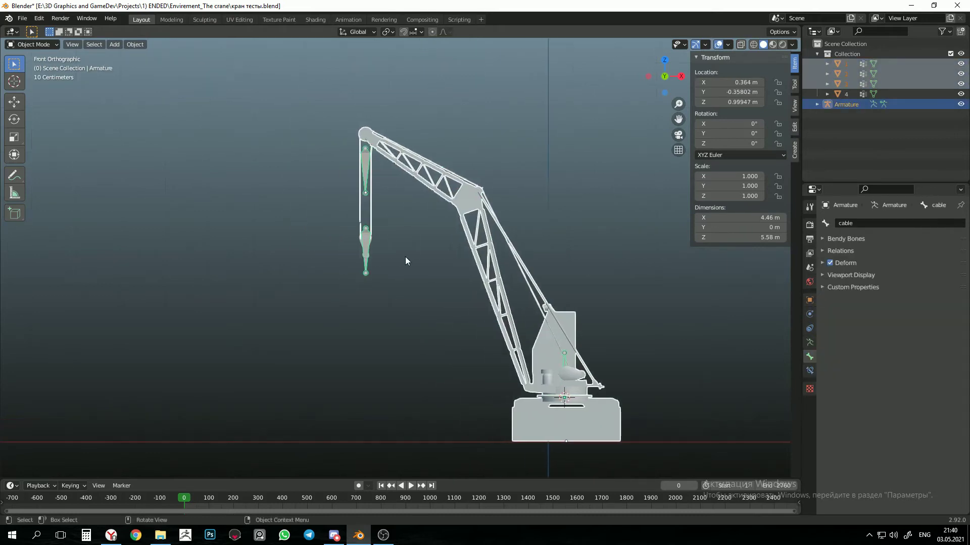
pyautogui.keyDown('shift'); pyautogui.click(288, 249); pyautogui.keyUp('shift')
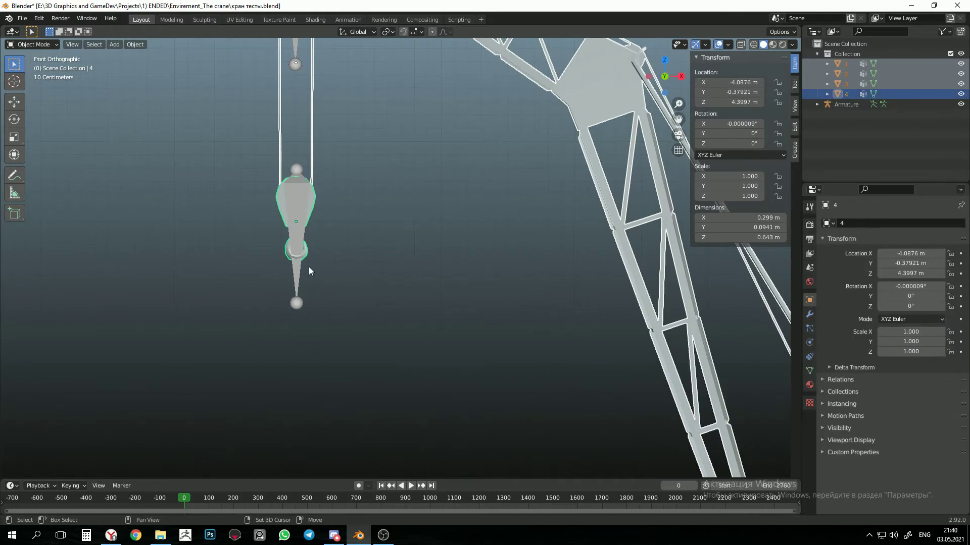
pyautogui.scroll(-6, 441, 236)
pyautogui.keyDown('shift'); pyautogui.moveTo(497, 364); pyautogui.dragTo(485, 349, button='middle'); pyautogui.keyUp('shift')
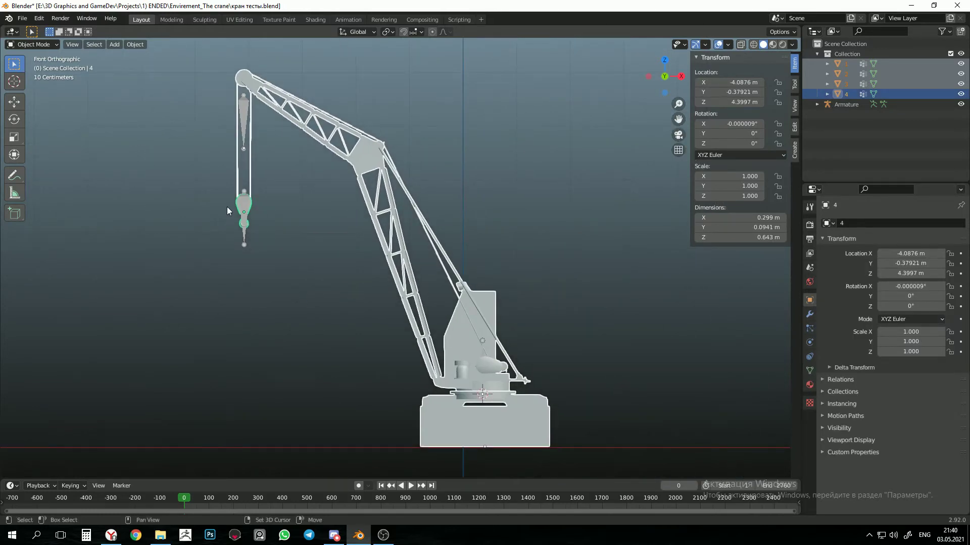
pyautogui.keyDown('shift'); pyautogui.click(247, 208); pyautogui.keyUp('shift')
pyautogui.keyDown('shift'); pyautogui.moveTo(291, 201); pyautogui.dragTo(277, 223, button='middle'); pyautogui.keyUp('shift')
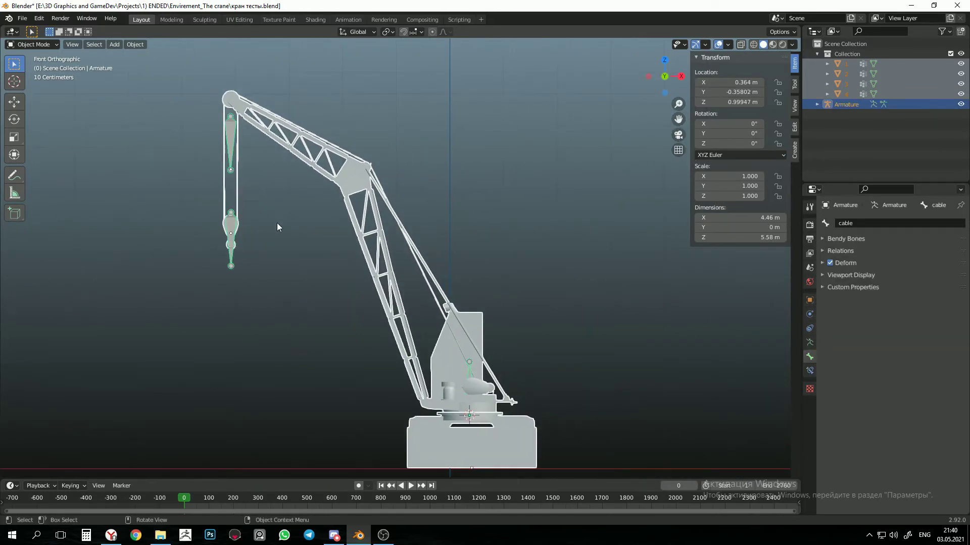
# Step: Examine the tip of the boom and the cable bone beneath it from several angles
pyautogui.hotkey('ctrl', 'p')
pyautogui.moveTo(232, 98); pyautogui.dragTo(463, 342, button='middle')
pyautogui.scroll(-1, 375, 260)
pyautogui.scroll(6, 375, 260)
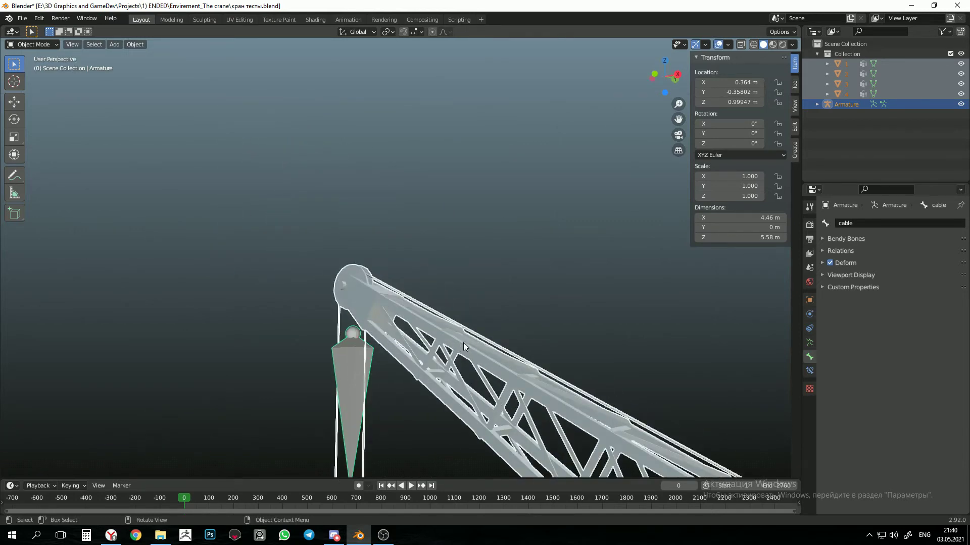
pyautogui.moveTo(581, 303); pyautogui.dragTo(469, 293, button='middle')
pyautogui.keyDown('shift'); pyautogui.moveTo(697, 324); pyautogui.dragTo(398, 171, button='middle'); pyautogui.keyUp('shift')
pyautogui.scroll(3, 341, 301)
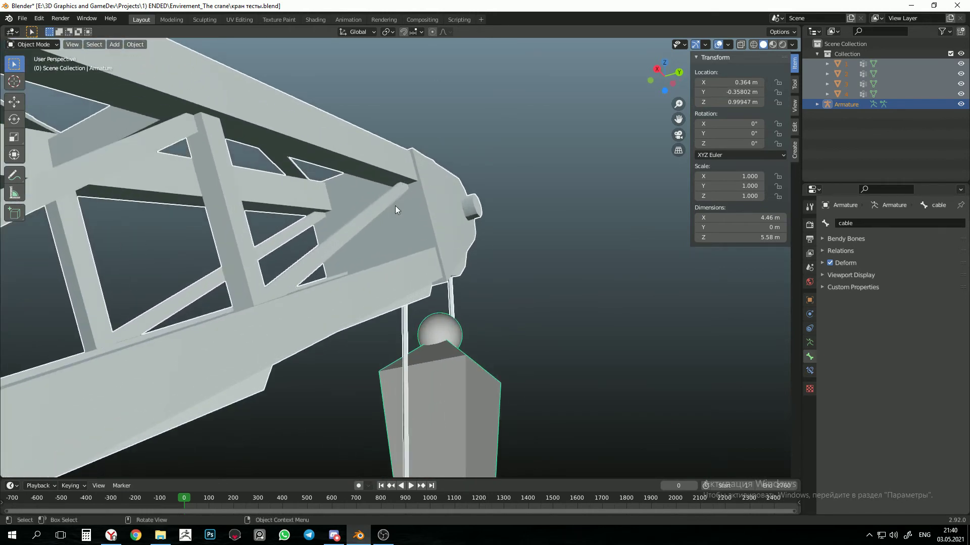
pyautogui.press('Tab')
pyautogui.press('Tab')
pyautogui.scroll(-6, 406, 208)
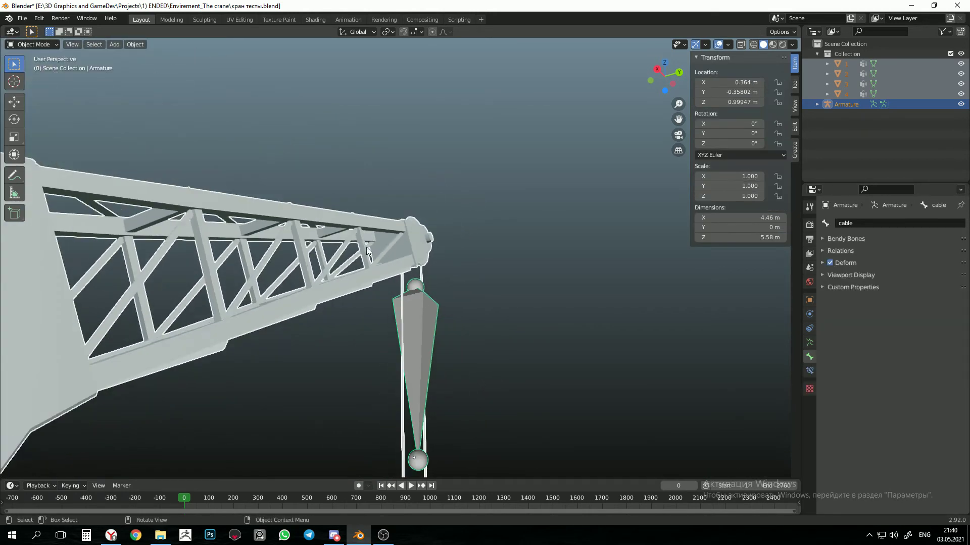
pyautogui.moveTo(398, 246); pyautogui.dragTo(445, 274, button='middle')
pyautogui.scroll(-3, 420, 310)
pyautogui.moveTo(419, 311); pyautogui.dragTo(416, 266, button='middle')
pyautogui.scroll(4, 424, 263)
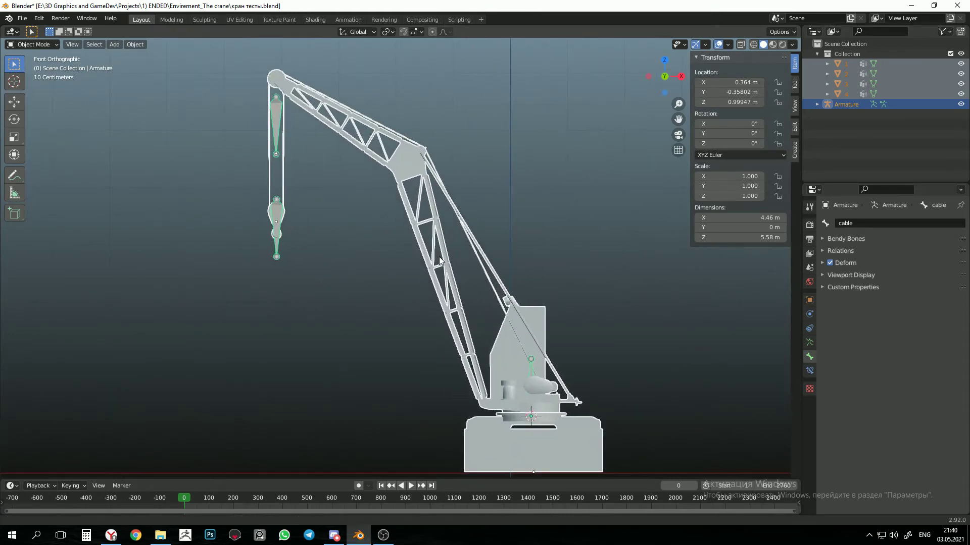
# Step: Parent the selected crane meshes to the armature using Armature Deform With Empty Groups
pyautogui.scroll(1, 440, 267)
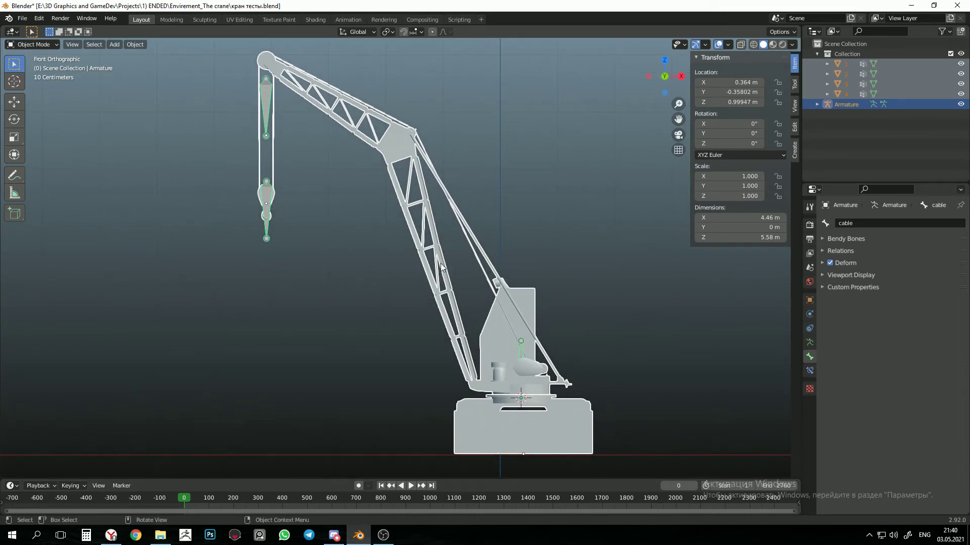
pyautogui.hotkey('ctrl', 'p')
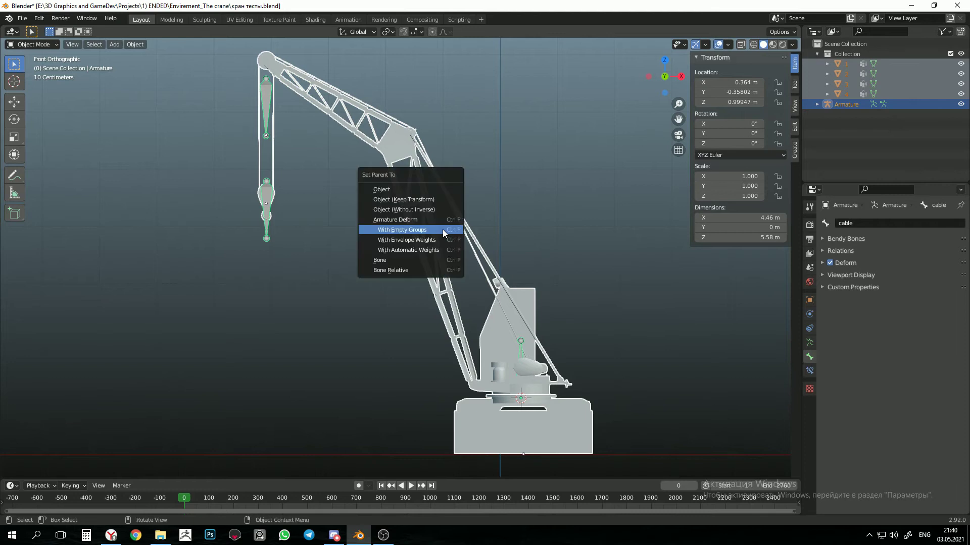
pyautogui.click(397, 234)
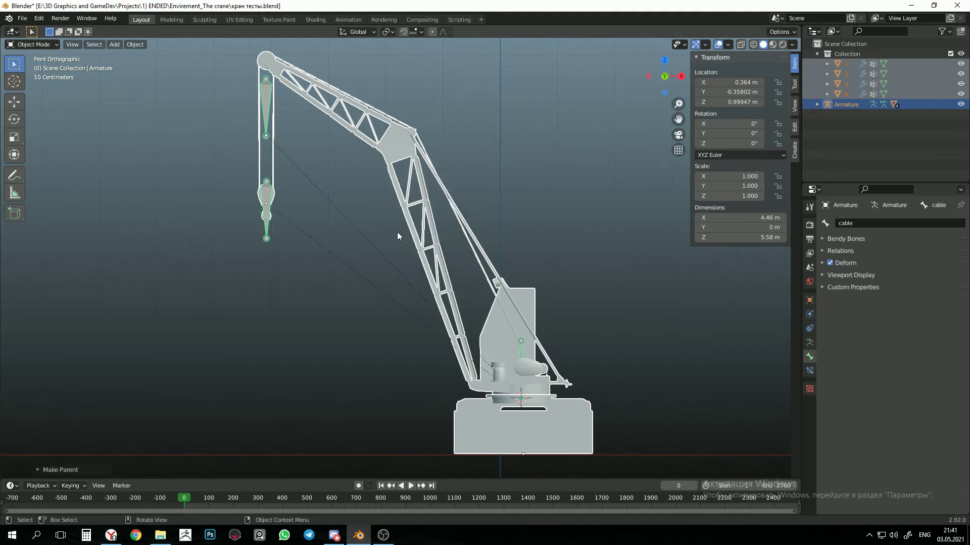
# Step: Select mesh 2, the boom and cab, and switch it to Weight Paint mode
pyautogui.keyDown('shift'); pyautogui.moveTo(377, 190); pyautogui.dragTo(417, 262, button='middle'); pyautogui.keyUp('shift')
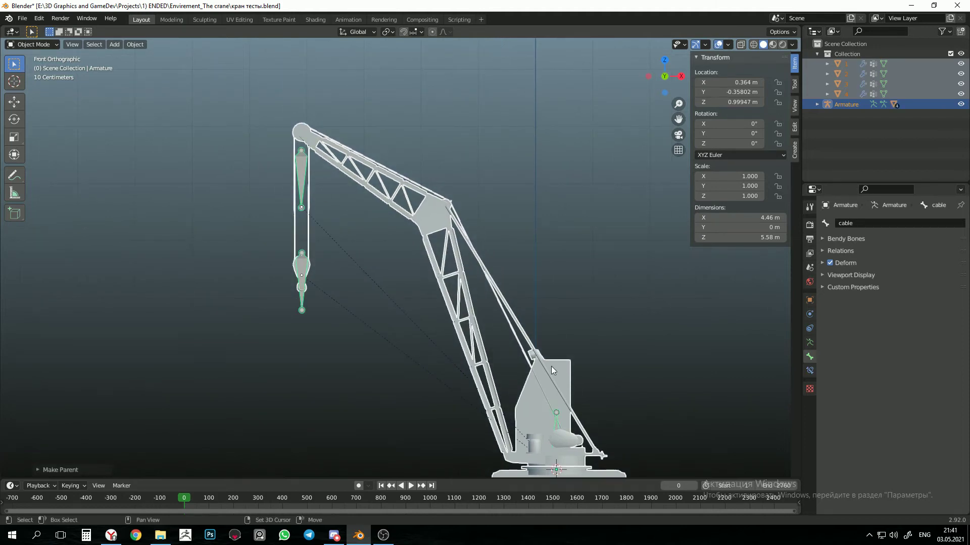
pyautogui.keyDown('shift'); pyautogui.moveTo(551, 365); pyautogui.dragTo(480, 311, button='middle'); pyautogui.keyUp('shift')
pyautogui.click(463, 273)
pyautogui.keyDown('shift'); pyautogui.moveTo(455, 232); pyautogui.dragTo(474, 353, button='middle'); pyautogui.keyUp('shift')
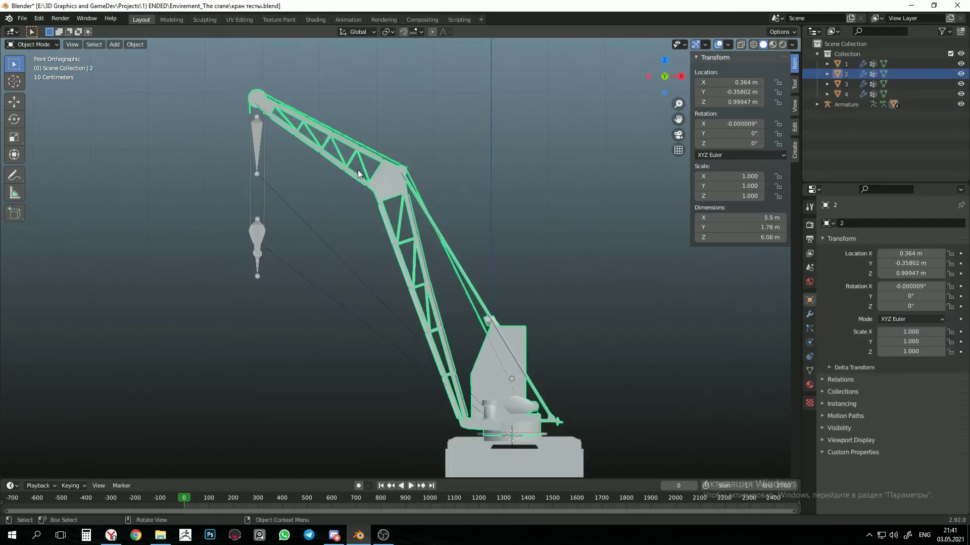
pyautogui.click(32, 44)
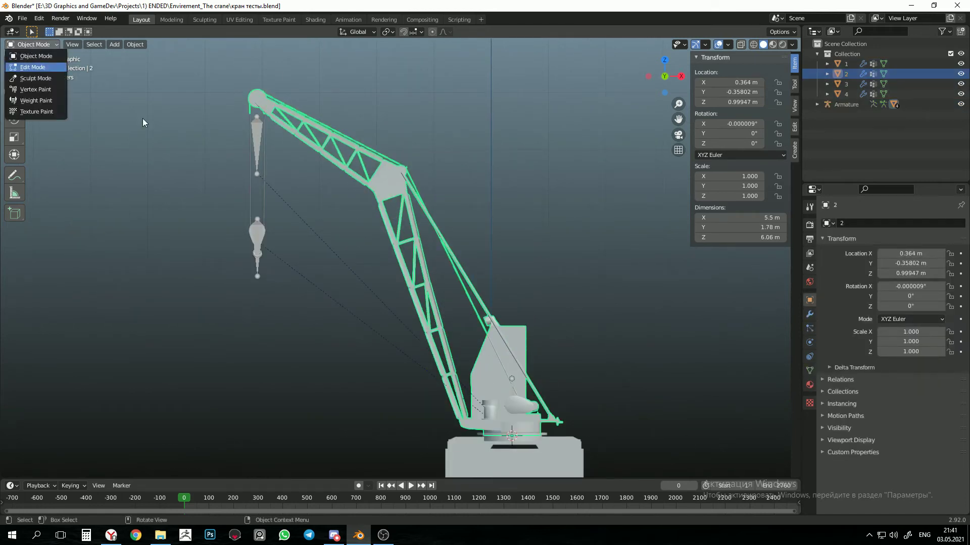
pyautogui.click(33, 44)
pyautogui.click(44, 101)
pyautogui.moveTo(255, 238); pyautogui.dragTo(498, 281, button='middle')
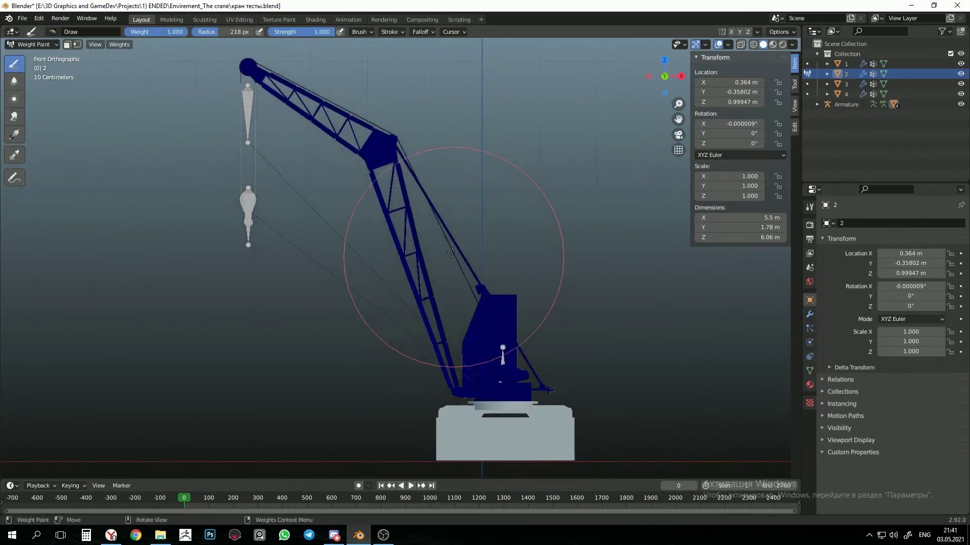
pyautogui.scroll(6, 409, 231)
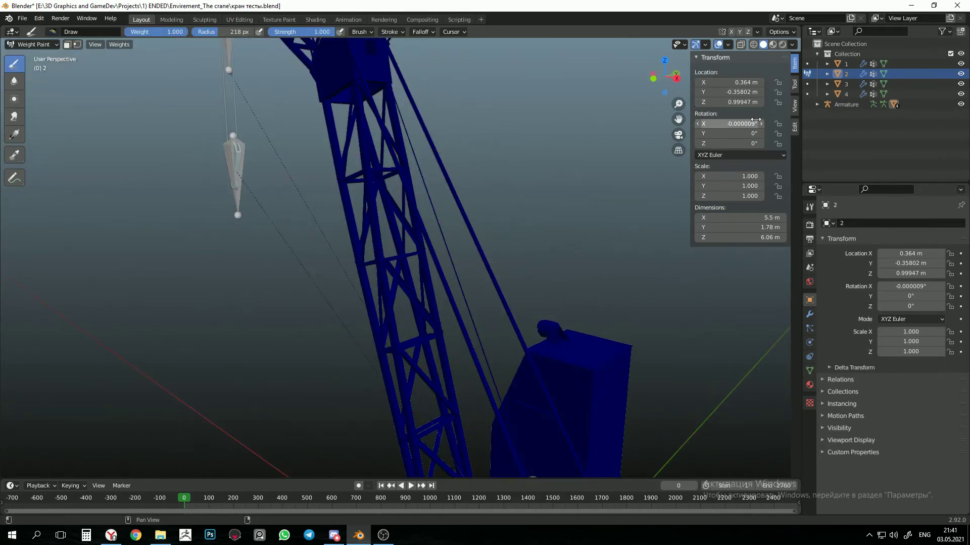
# Step: Display the Draw brush settings and try a weight stroke on the upper corner of the cab
pyautogui.click(794, 130)
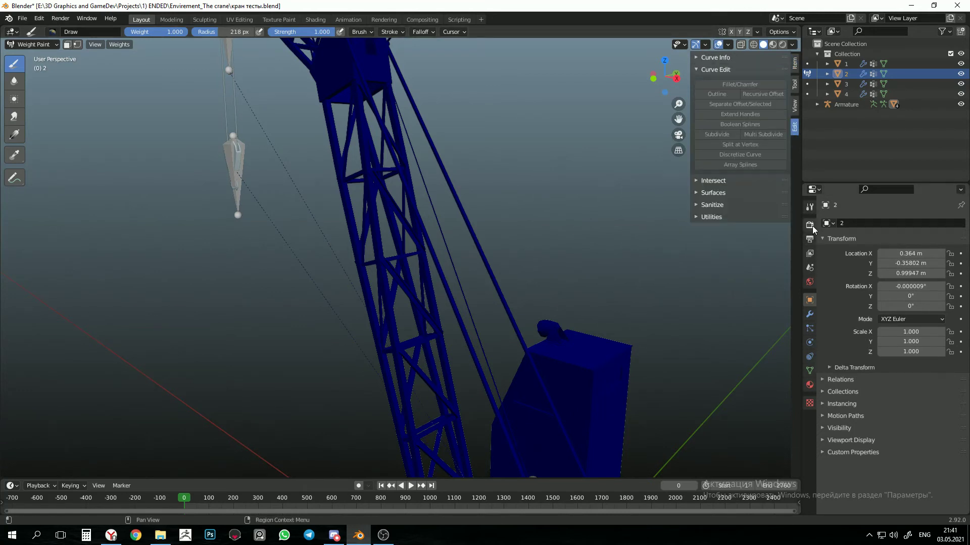
pyautogui.click(809, 207)
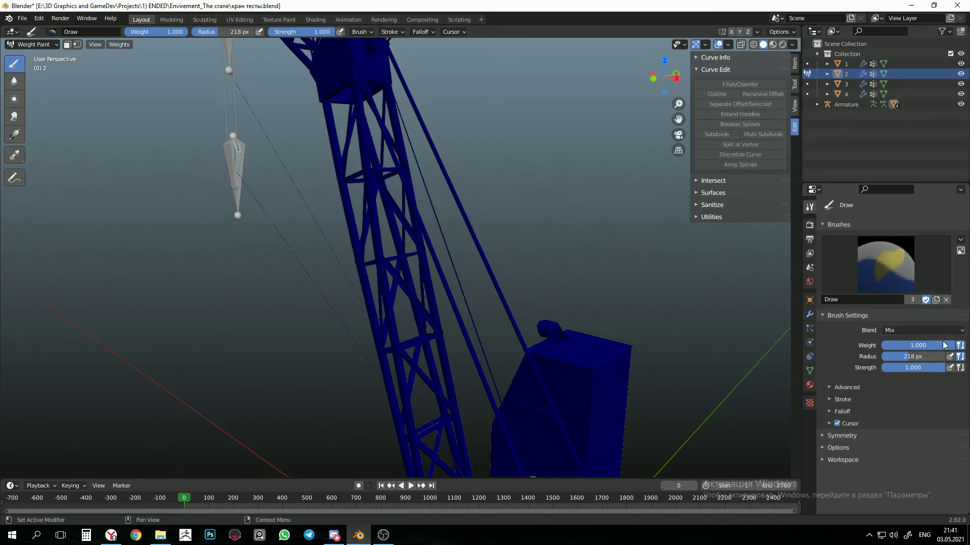
pyautogui.click(596, 374)
pyautogui.moveTo(635, 384)
pyautogui.keyDown('shift'); pyautogui.mouseDown(button='middle')
pyautogui.moveTo(535, 269)
pyautogui.moveTo(369, 305)
pyautogui.mouseUp(button='middle'); pyautogui.keyUp('shift')
pyautogui.scroll(5, 535, 269)
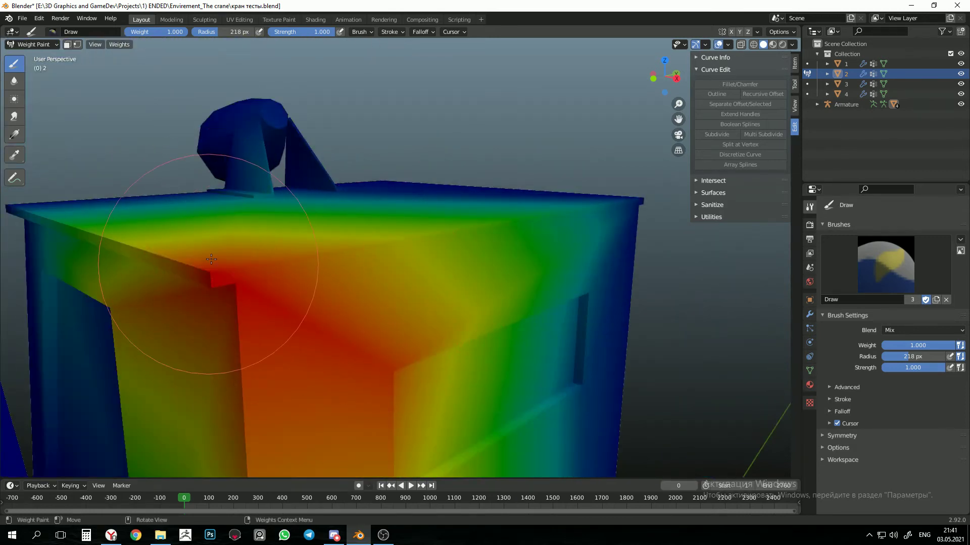
pyautogui.scroll(-6, 364, 296)
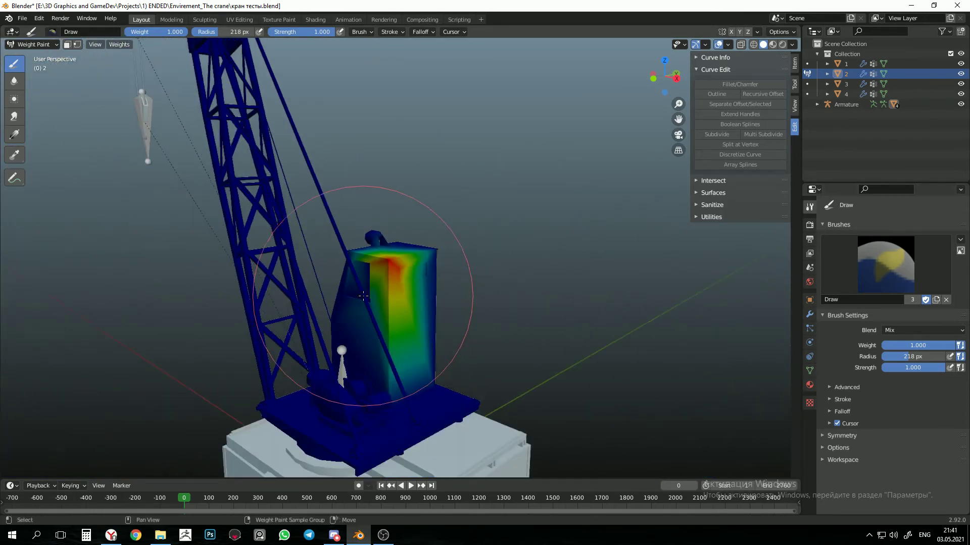
pyautogui.scroll(-3, 363, 296)
pyautogui.moveTo(363, 296); pyautogui.dragTo(443, 350, button='middle')
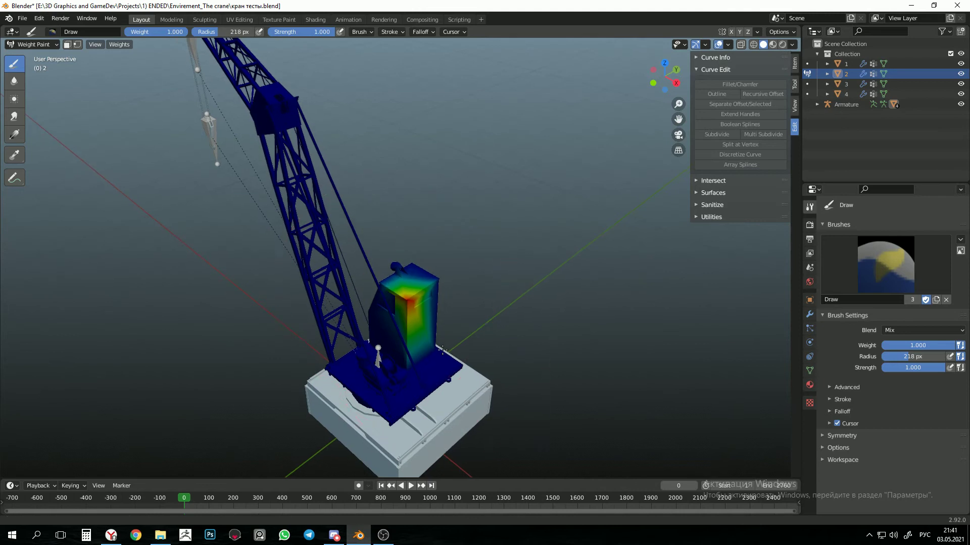
# Step: Paint weight 1.000 over the cab, the rotating platform and the lower boom of mesh 2
pyautogui.scroll(4, 450, 350)
pyautogui.scroll(2, 440, 349)
pyautogui.moveTo(461, 412)
pyautogui.keyDown('shift'); pyautogui.mouseDown(button='middle')
pyautogui.moveTo(439, 348)
pyautogui.moveTo(455, 263)
pyautogui.moveTo(451, 201)
pyautogui.mouseUp(button='middle'); pyautogui.keyUp('shift')
pyautogui.scroll(-4, 446, 356)
pyautogui.scroll(2, 455, 263)
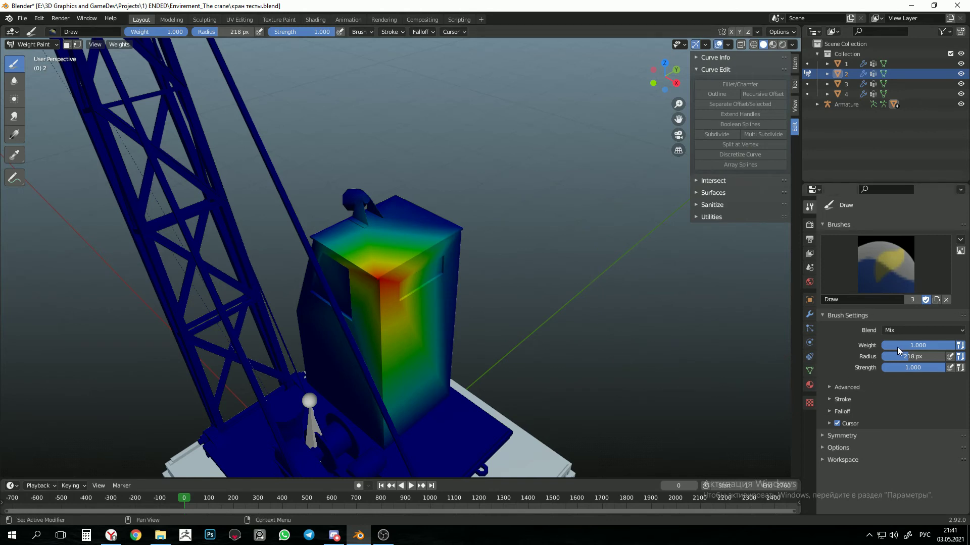
pyautogui.moveTo(417, 323)
pyautogui.mouseDown()
pyautogui.moveTo(435, 237)
pyautogui.moveTo(514, 142)
pyautogui.mouseUp()
pyautogui.moveTo(319, 293)
pyautogui.mouseDown(button='middle')
pyautogui.moveTo(354, 291)
pyautogui.moveTo(324, 286)
pyautogui.mouseUp(button='middle')
pyautogui.moveTo(324, 286)
pyautogui.mouseDown()
pyautogui.moveTo(434, 303)
pyautogui.moveTo(474, 324)
pyautogui.moveTo(439, 313)
pyautogui.moveTo(254, 65)
pyautogui.mouseUp()
pyautogui.moveTo(303, 147); pyautogui.dragTo(323, 184)
pyautogui.keyDown('shift'); pyautogui.moveTo(308, 157); pyautogui.dragTo(386, 297, button='middle'); pyautogui.keyUp('shift')
pyautogui.scroll(-1, 386, 298)
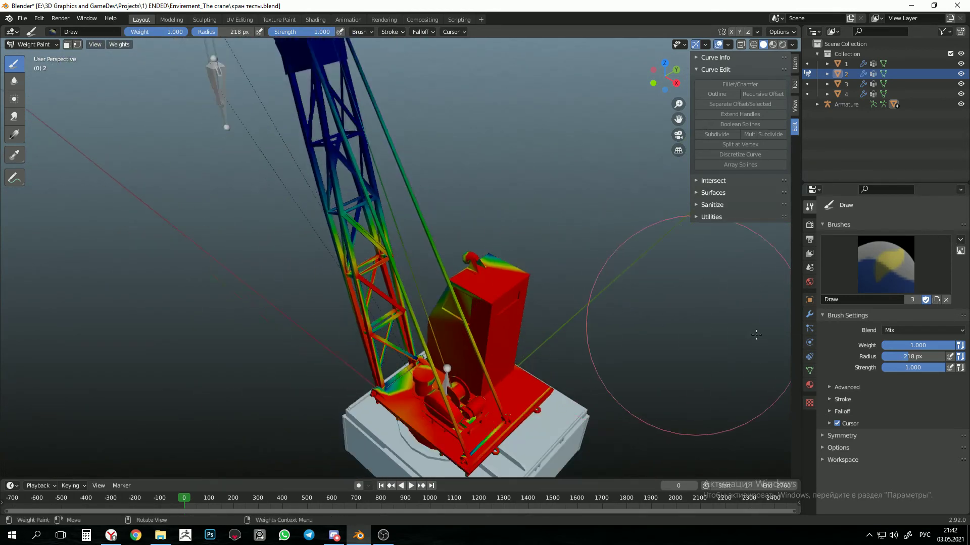
# Step: Display the vertex groups of mesh 2 with the whole crane in view
pyautogui.click(810, 372)
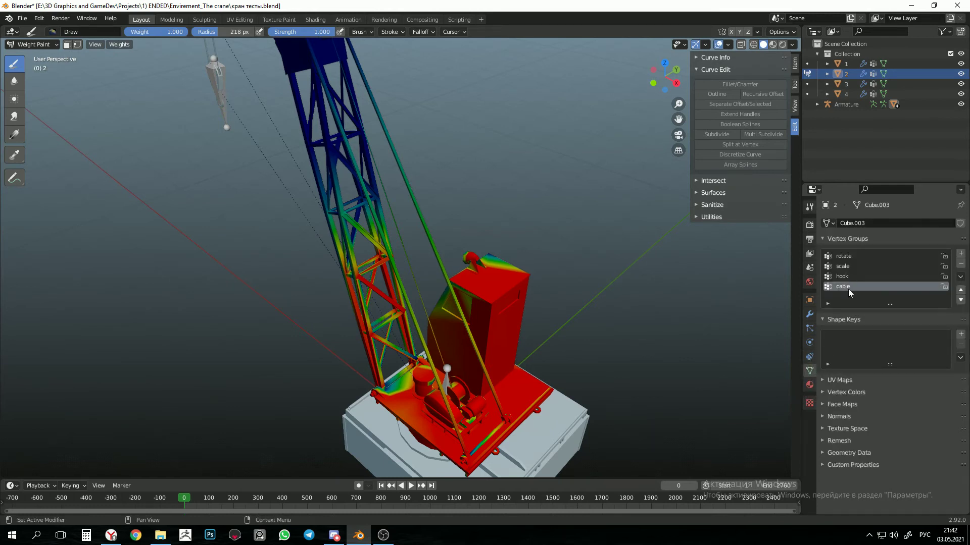
pyautogui.scroll(-5, 345, 229)
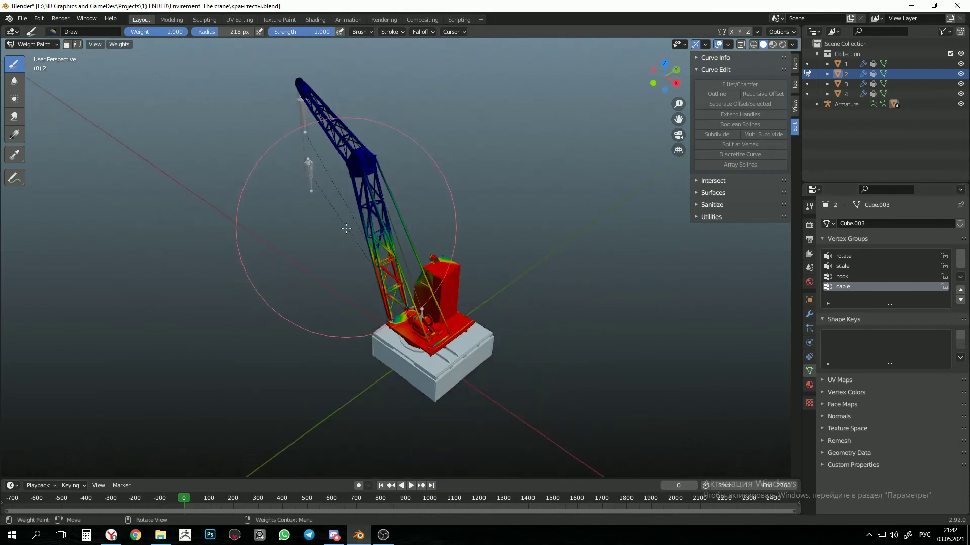
pyautogui.scroll(4, 434, 349)
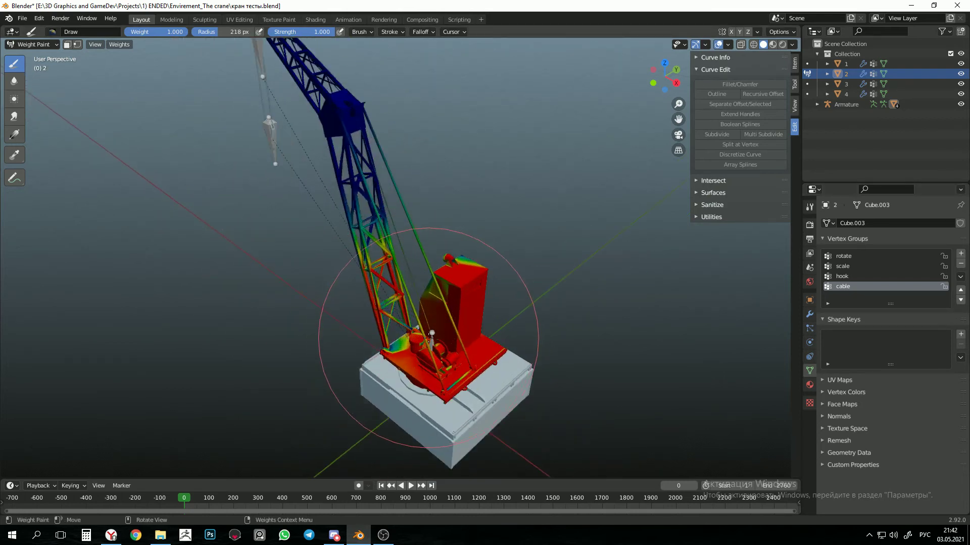
# Step: Undo the weight strokes painted on the cab, platform and boom
pyautogui.hotkey('ctrl', 'z')
pyautogui.hotkey('ctrl', 'z')
pyautogui.hotkey('ctrl', 'z')
pyautogui.keyDown('shift'); pyautogui.moveTo(540, 382); pyautogui.dragTo(527, 341, button='middle'); pyautogui.keyUp('shift')
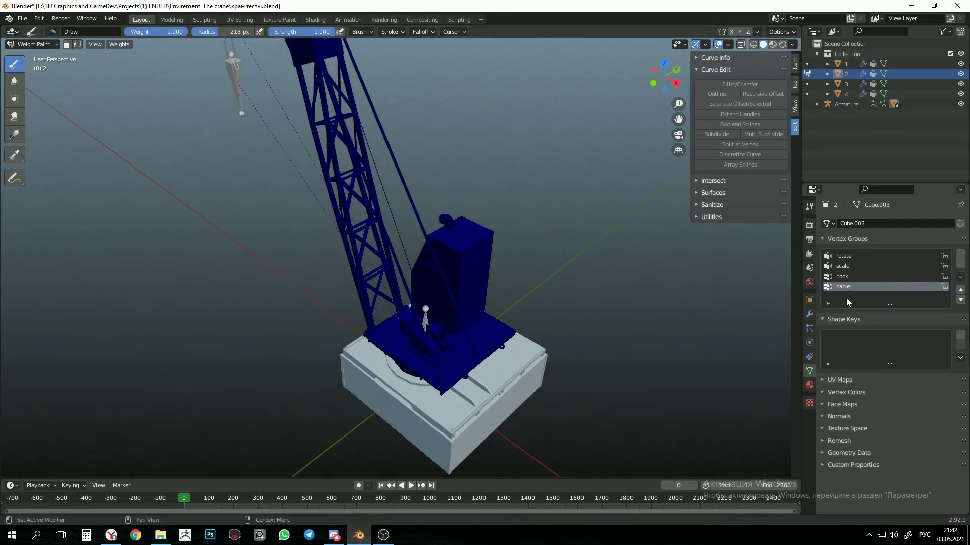
# Step: Show the hook vertex group's weights on mesh 2
pyautogui.click(847, 277)
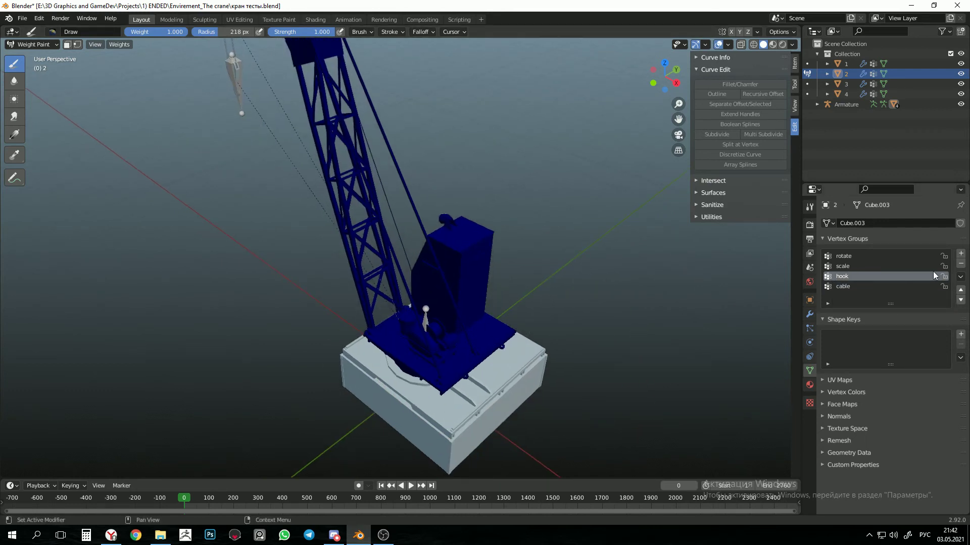
pyautogui.keyDown('shift'); pyautogui.moveTo(331, 164); pyautogui.dragTo(349, 244, button='middle'); pyautogui.keyUp('shift')
pyautogui.scroll(-1, 409, 242)
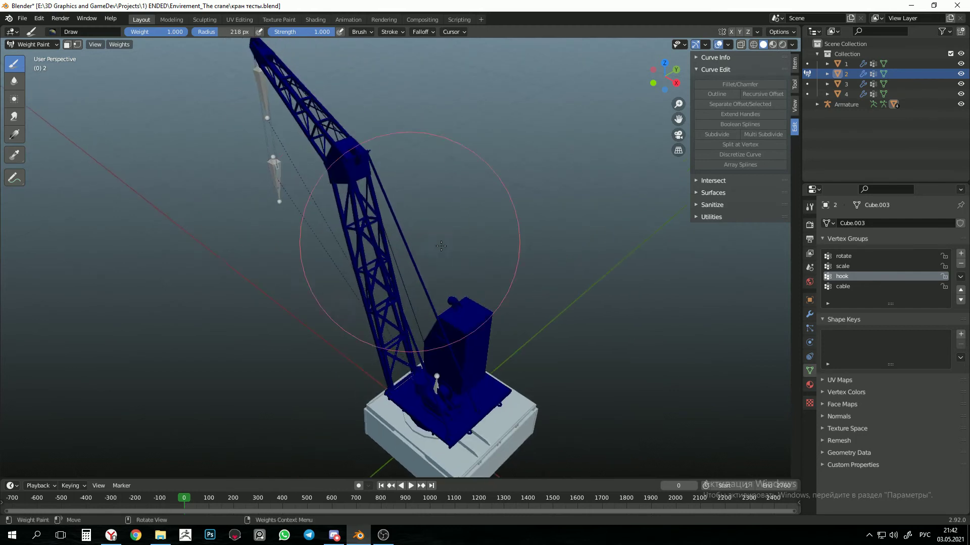
# Step: Make the rotate vertex group active on mesh 2 and examine its weights on the cab, platform and boom
pyautogui.click(853, 256)
pyautogui.moveTo(256, 326); pyautogui.dragTo(346, 251, button='middle')
pyautogui.keyDown('shift'); pyautogui.moveTo(404, 283); pyautogui.dragTo(351, 273, button='middle'); pyautogui.keyUp('shift')
pyautogui.scroll(5, 389, 286)
pyautogui.moveTo(455, 295); pyautogui.dragTo(376, 237, button='middle')
pyautogui.scroll(-1, 509, 317)
pyautogui.keyDown('shift'); pyautogui.moveTo(493, 352); pyautogui.dragTo(428, 275, button='middle'); pyautogui.keyUp('shift')
pyautogui.scroll(1, 429, 275)
pyautogui.moveTo(472, 237)
pyautogui.mouseDown(button='middle')
pyautogui.moveTo(445, 274)
pyautogui.moveTo(361, 268)
pyautogui.mouseUp(button='middle')
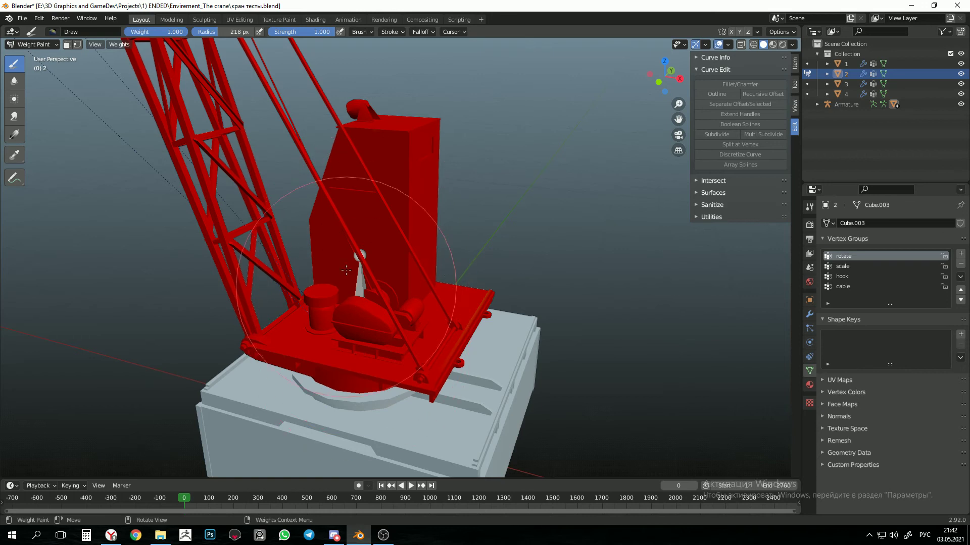
pyautogui.scroll(-7, 359, 192)
pyautogui.moveTo(361, 202); pyautogui.dragTo(412, 250, button='middle')
pyautogui.scroll(5, 412, 251)
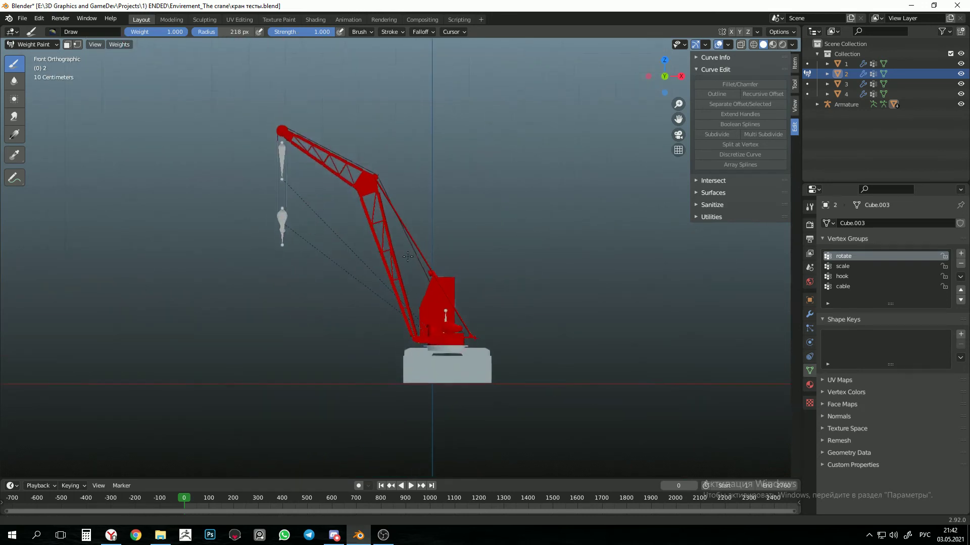
# Step: Return to Object Mode, select mesh 3, the cables, and switch it to Weight Paint mode
pyautogui.click(33, 44)
pyautogui.click(33, 55)
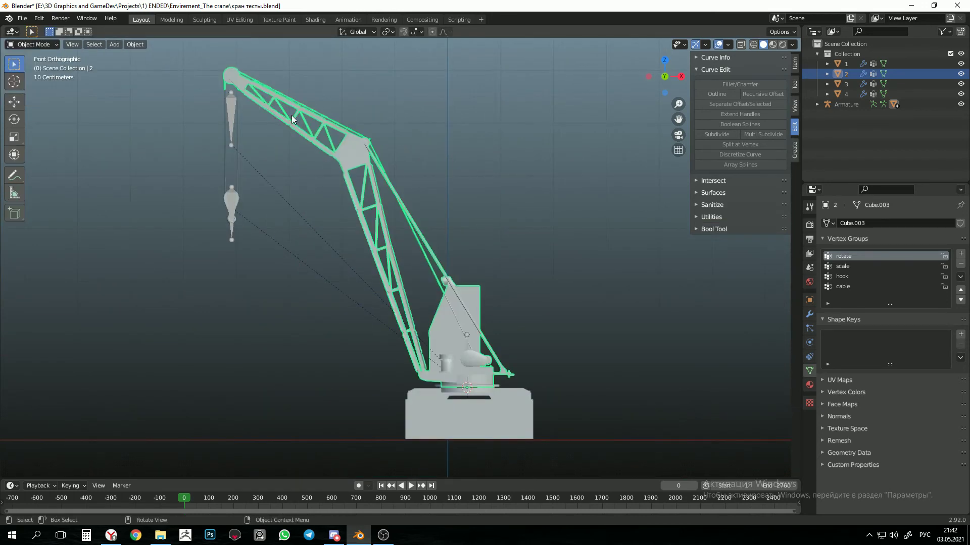
pyautogui.click(239, 136)
pyautogui.keyDown('shift'); pyautogui.moveTo(238, 136); pyautogui.dragTo(334, 196, button='middle'); pyautogui.keyUp('shift')
pyautogui.scroll(4, 287, 183)
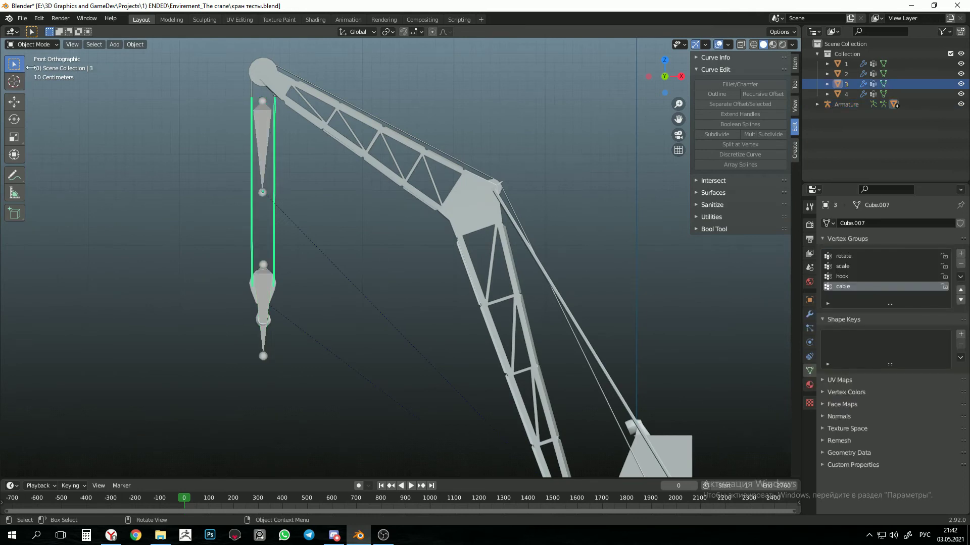
pyautogui.click(34, 45)
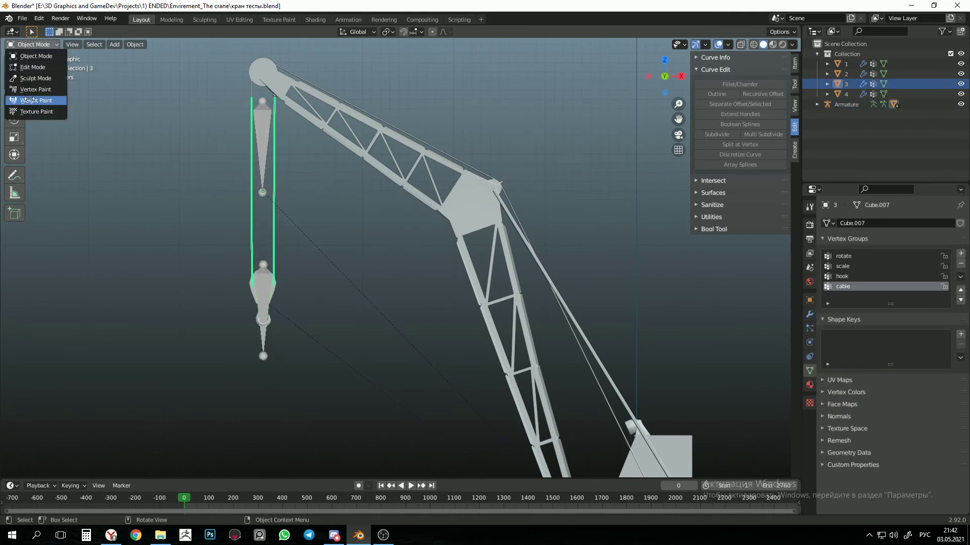
pyautogui.click(35, 104)
pyautogui.keyDown('shift'); pyautogui.moveTo(282, 206); pyautogui.dragTo(410, 284, button='middle'); pyautogui.keyUp('shift')
pyautogui.scroll(3, 411, 287)
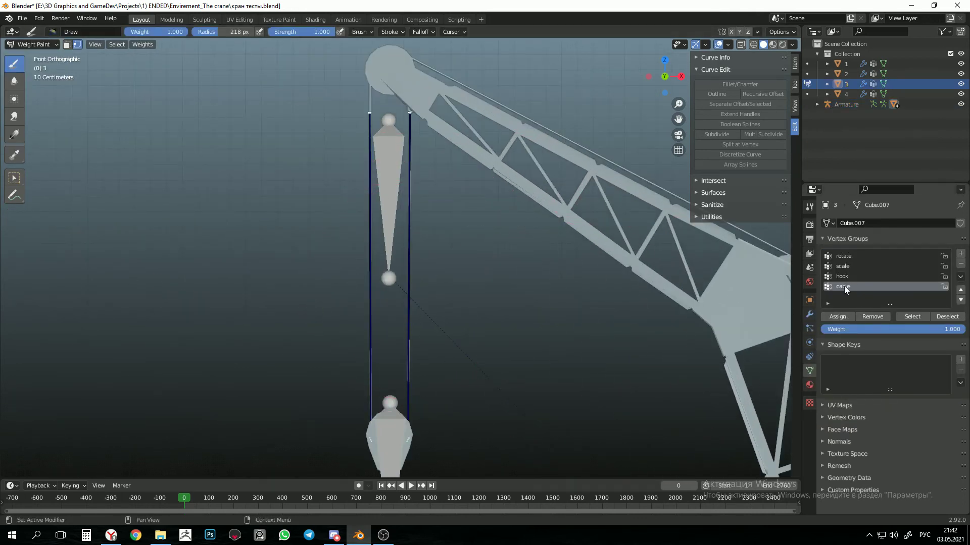
# Step: Activate the scale vertex group on mesh 3 and inspect the cable weights down to their lower ends in wireframe
pyautogui.click(845, 266)
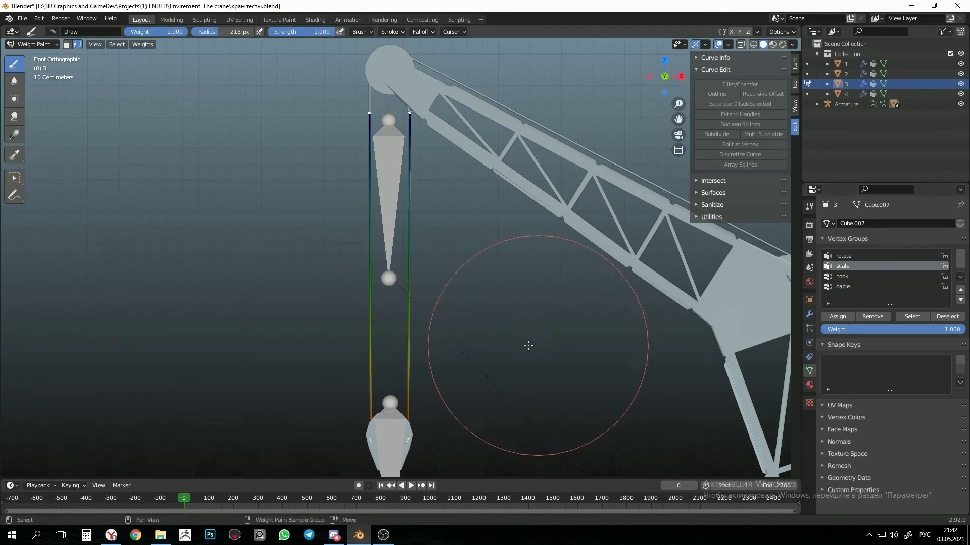
pyautogui.scroll(7, 472, 346)
pyautogui.hotkey('shift', 'z')
pyautogui.scroll(-8, 442, 268)
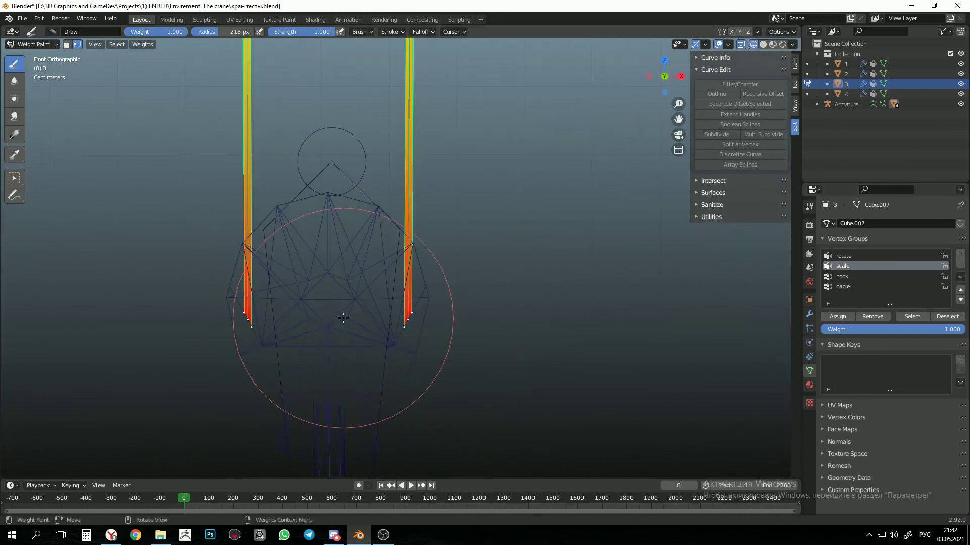
pyautogui.hotkey('shift', 'z')
pyautogui.scroll(-3, 384, 131)
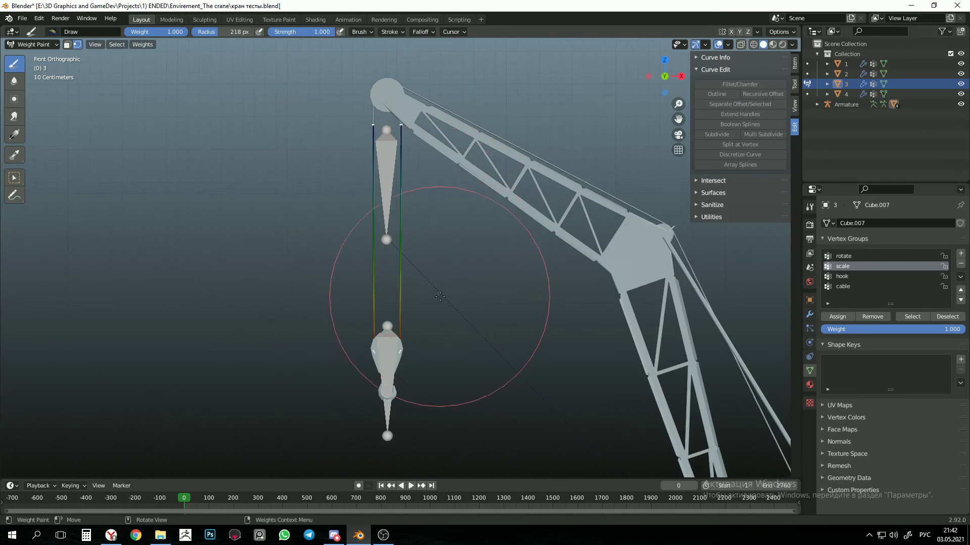
pyautogui.scroll(-4, 416, 250)
pyautogui.scroll(-1, 384, 222)
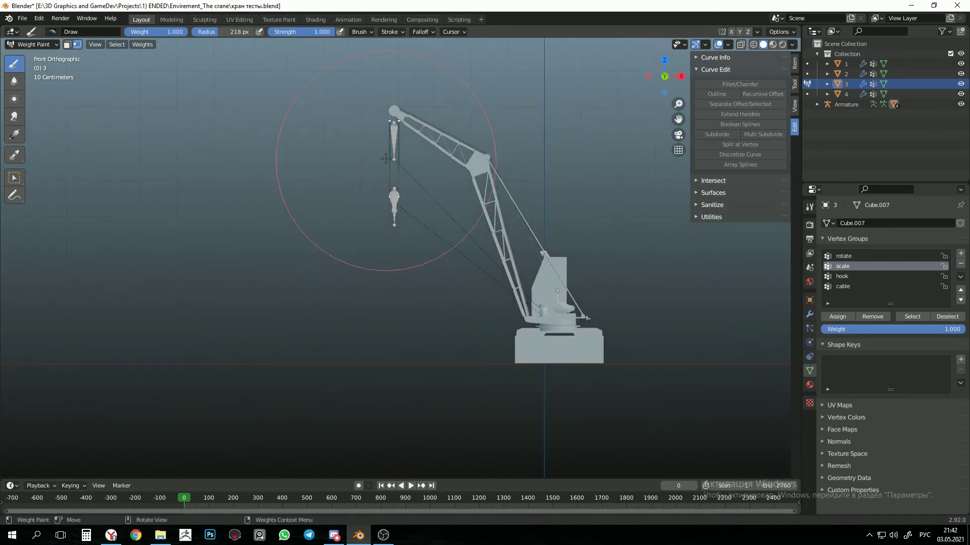
pyautogui.scroll(1, 461, 332)
pyautogui.scroll(2, 461, 332)
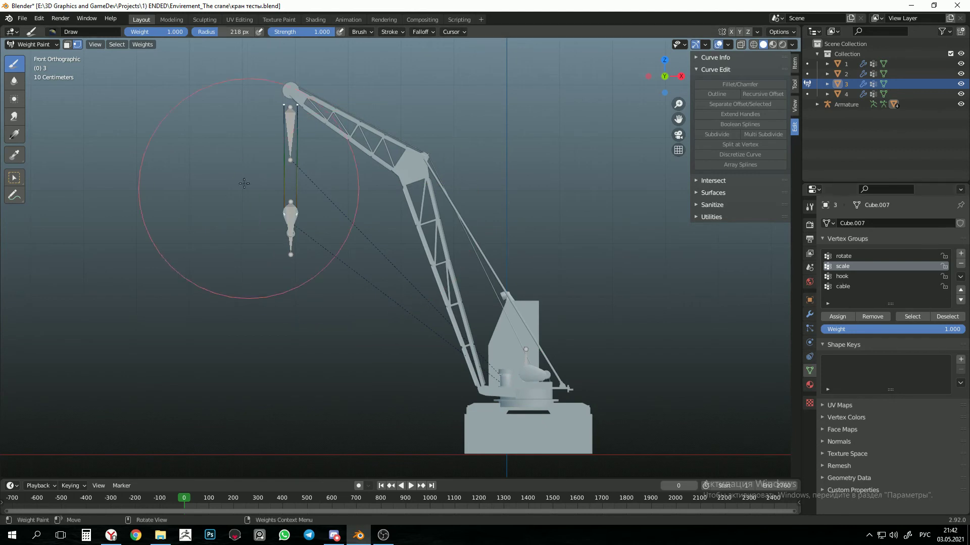
# Step: Return to Object Mode, select mesh 4, the hook block, and switch it to Weight Paint mode
pyautogui.click(31, 44)
pyautogui.click(35, 57)
pyautogui.click(299, 241)
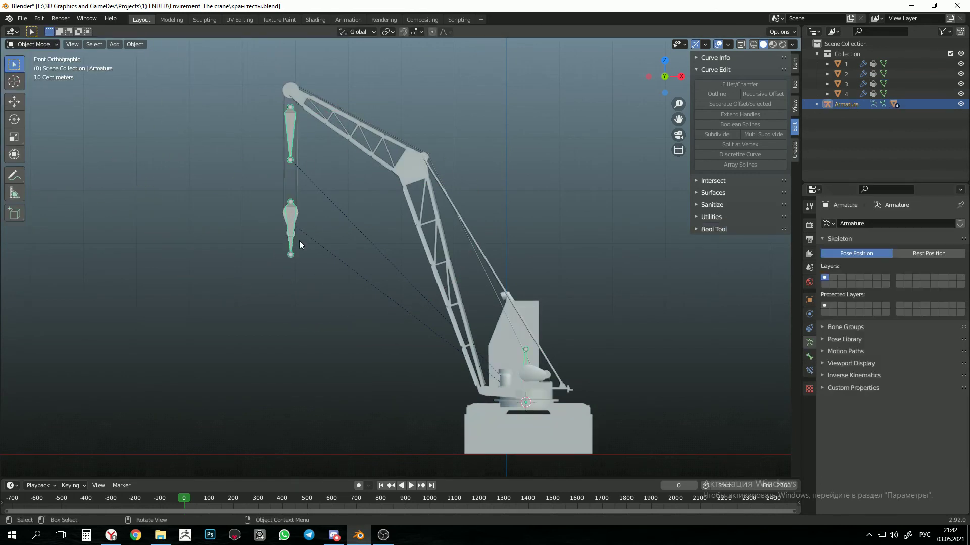
pyautogui.click(293, 231)
pyautogui.keyDown('shift'); pyautogui.moveTo(293, 232); pyautogui.dragTo(355, 255, button='middle'); pyautogui.keyUp('shift')
pyautogui.scroll(5, 378, 268)
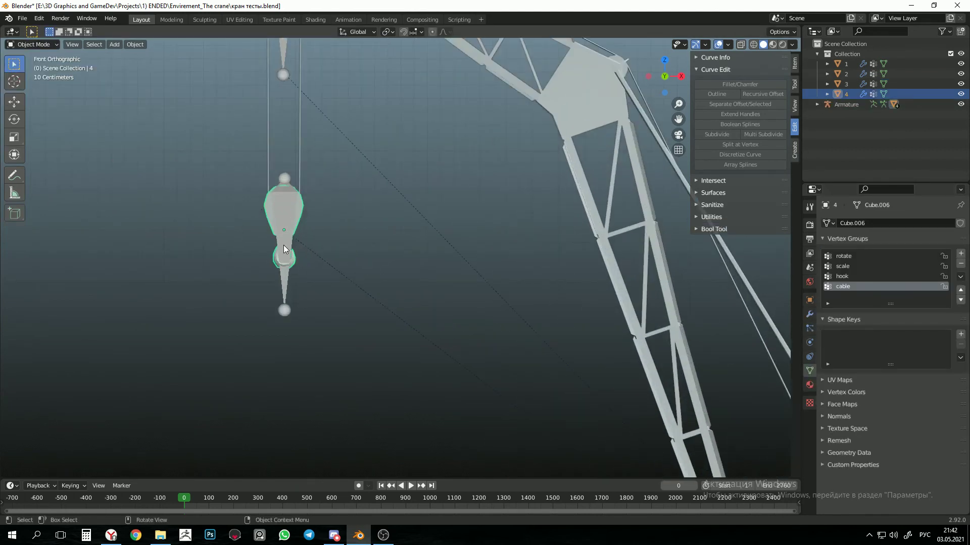
pyautogui.click(39, 46)
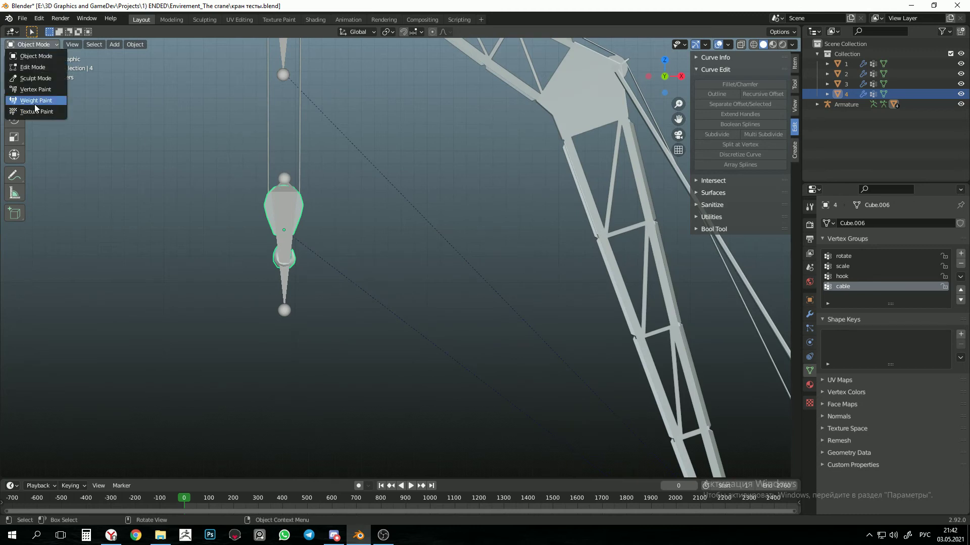
pyautogui.click(35, 104)
# Step: Activate the hook vertex group on mesh 4 and examine the hook block's weights from several angles
pyautogui.click(849, 277)
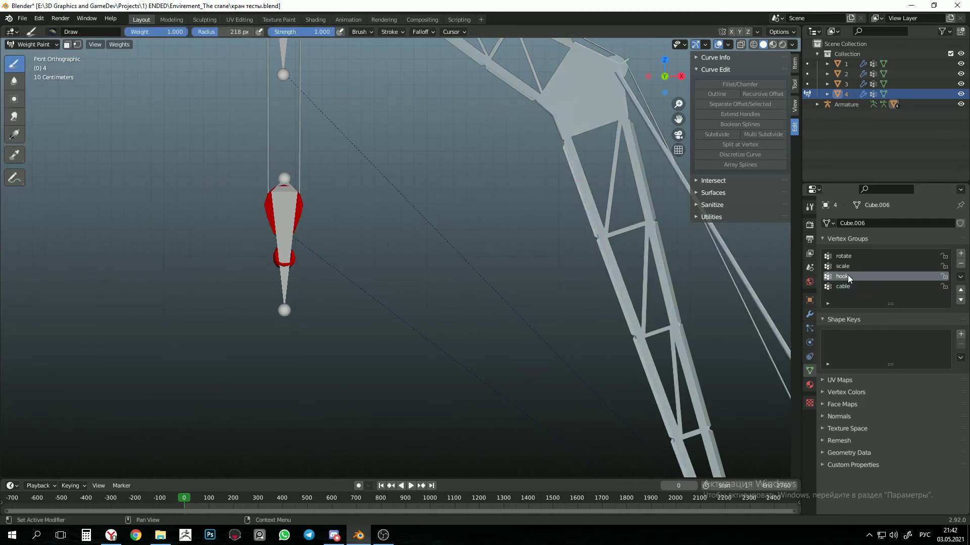
pyautogui.moveTo(305, 250); pyautogui.dragTo(353, 275, button='middle')
pyautogui.scroll(1, 505, 379)
pyautogui.keyDown('shift'); pyautogui.moveTo(508, 383); pyautogui.dragTo(454, 298, button='middle'); pyautogui.keyUp('shift')
pyautogui.scroll(2, 542, 391)
pyautogui.keyDown('shift'); pyautogui.moveTo(545, 394); pyautogui.dragTo(522, 341, button='middle'); pyautogui.keyUp('shift')
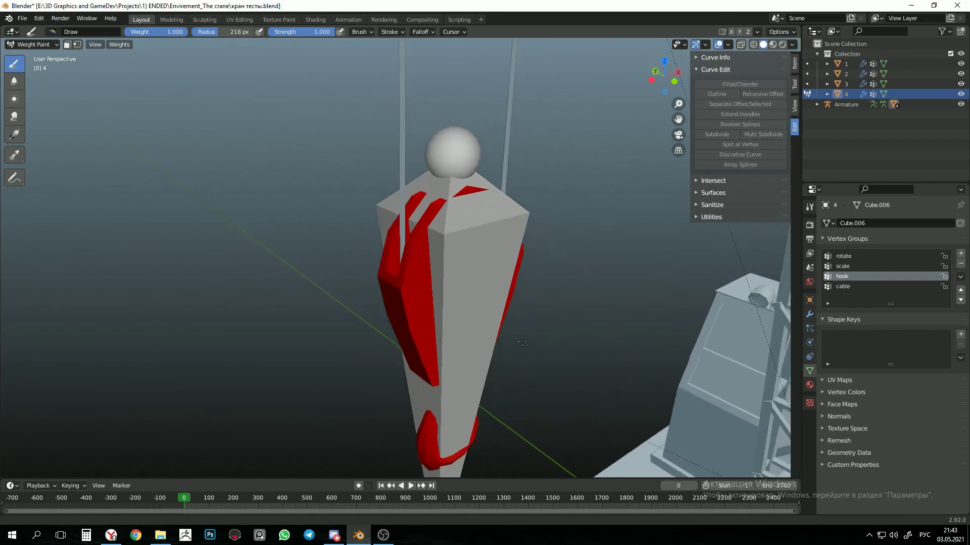
pyautogui.scroll(1, 565, 340)
pyautogui.scroll(-5, 526, 341)
pyautogui.scroll(-2, 323, 286)
pyautogui.moveTo(410, 306)
pyautogui.mouseDown(button='middle')
pyautogui.moveTo(389, 300)
pyautogui.moveTo(346, 243)
pyautogui.mouseUp(button='middle')
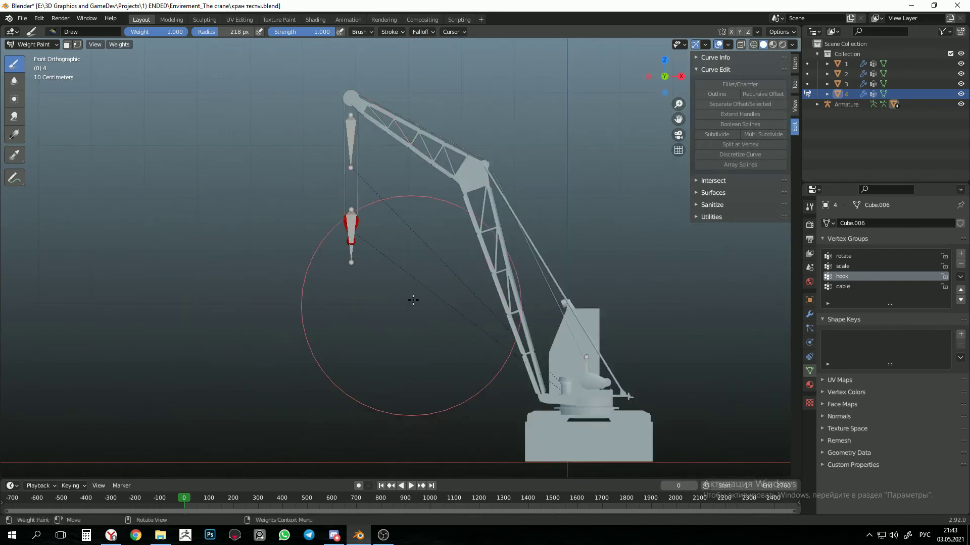
# Step: Return to Object Mode, select the armature and test moving it together with the crane meshes
pyautogui.click(31, 44)
pyautogui.click(47, 58)
pyautogui.scroll(-2, 287, 201)
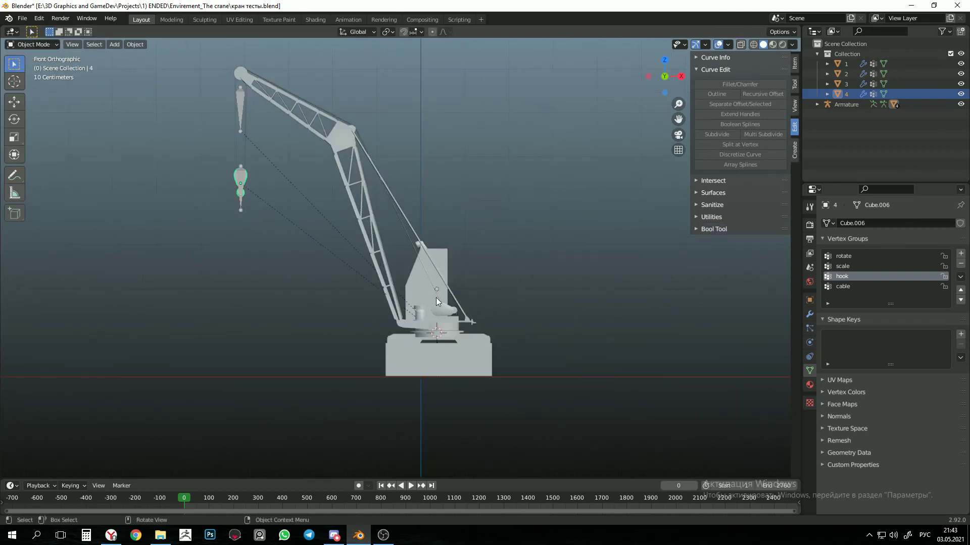
pyautogui.click(436, 298)
pyautogui.press('g')
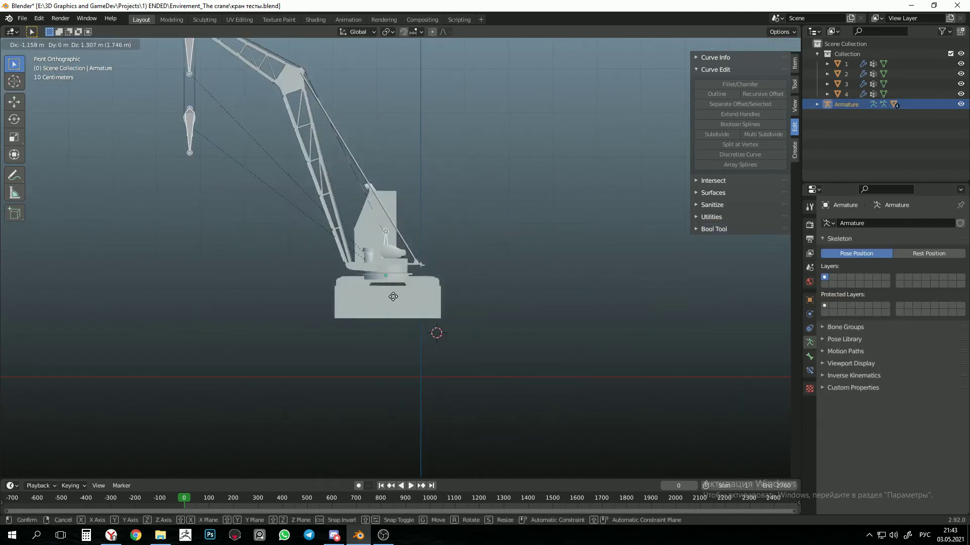
pyautogui.rightClick(392, 297)
pyautogui.click(816, 104)
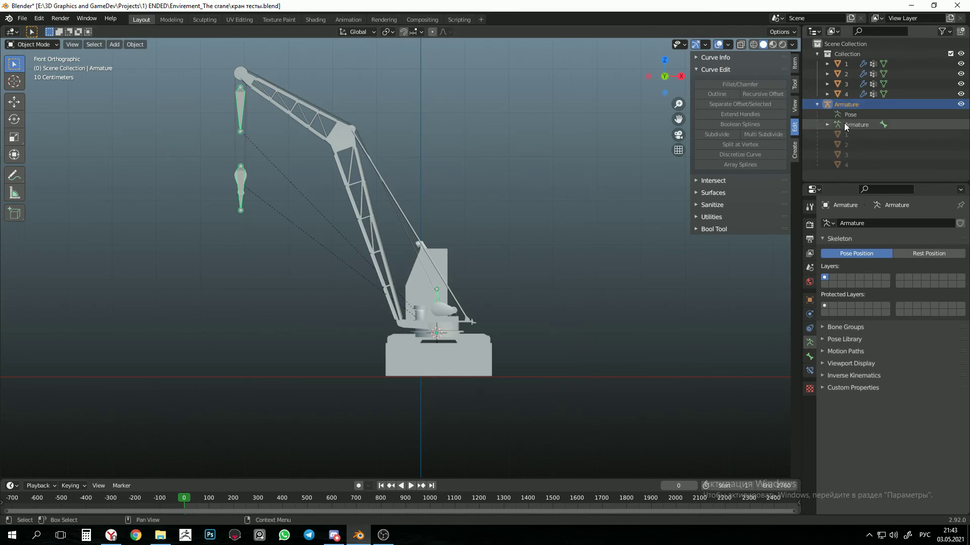
pyautogui.click(816, 104)
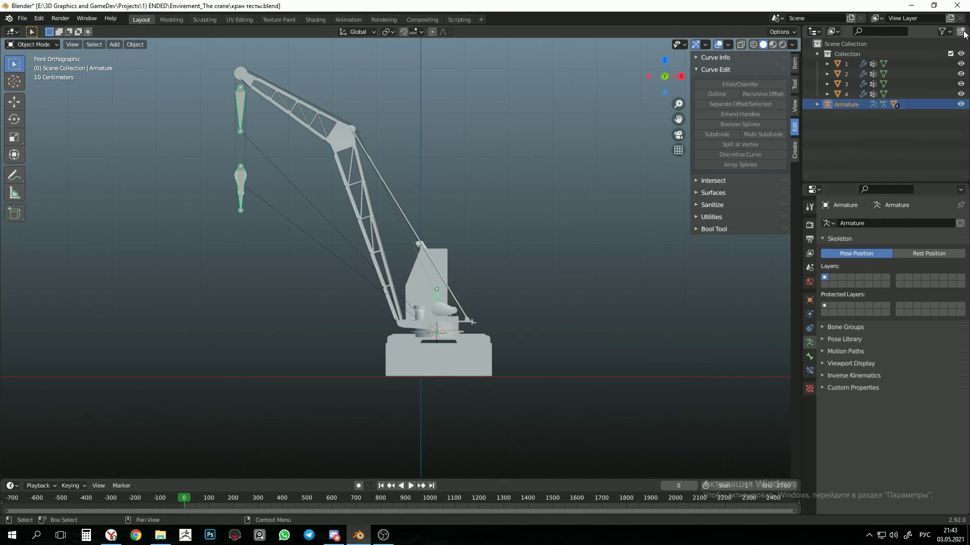
pyautogui.click(961, 53)
pyautogui.click(961, 54)
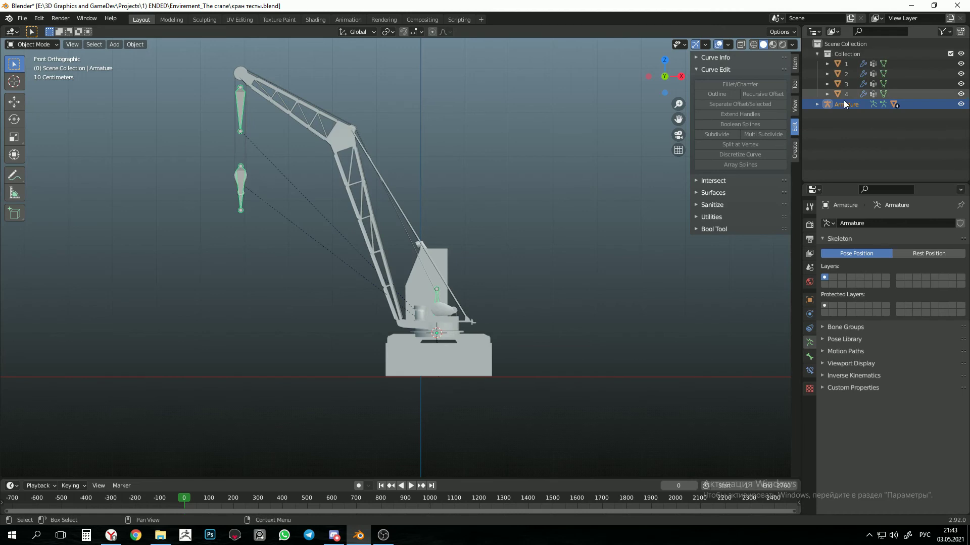
# Step: Switch the armature to Pose Mode and turn the rotate bone about the global Z axis to swing the crane
pyautogui.click(817, 104)
pyautogui.click(817, 104)
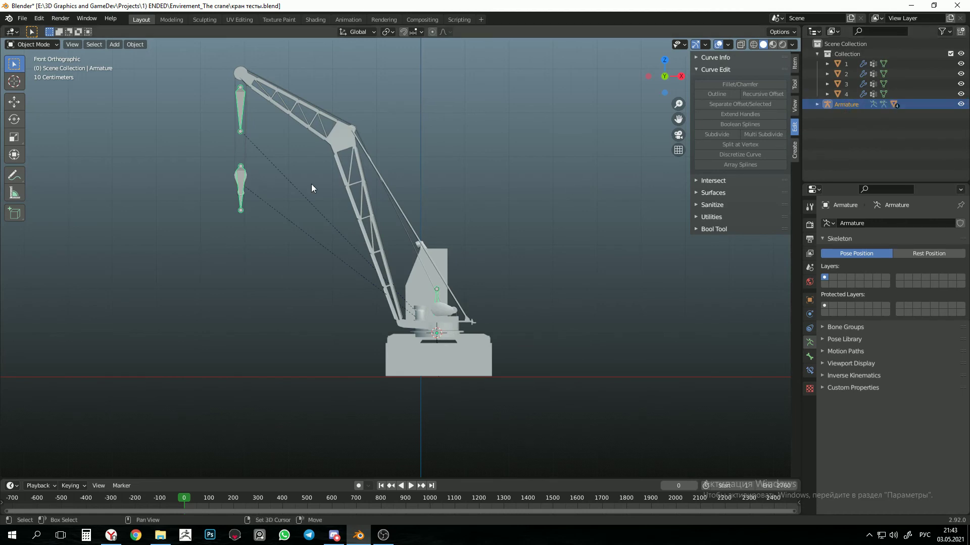
pyautogui.keyDown('shift'); pyautogui.moveTo(101, 72); pyautogui.dragTo(139, 89, button='middle'); pyautogui.keyUp('shift')
pyautogui.click(33, 79)
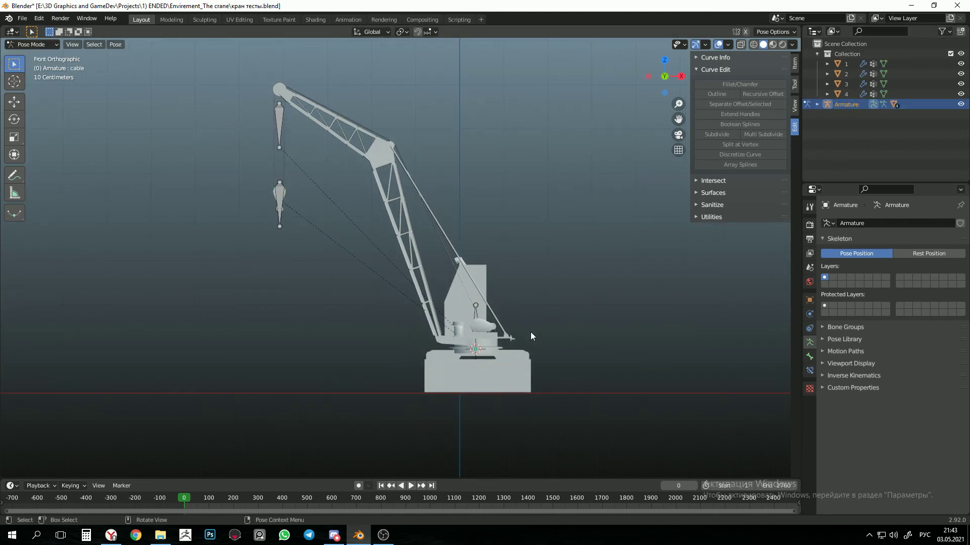
pyautogui.click(473, 323)
pyautogui.moveTo(473, 324); pyautogui.dragTo(520, 366, button='middle')
pyautogui.press('r')
pyautogui.press('z')
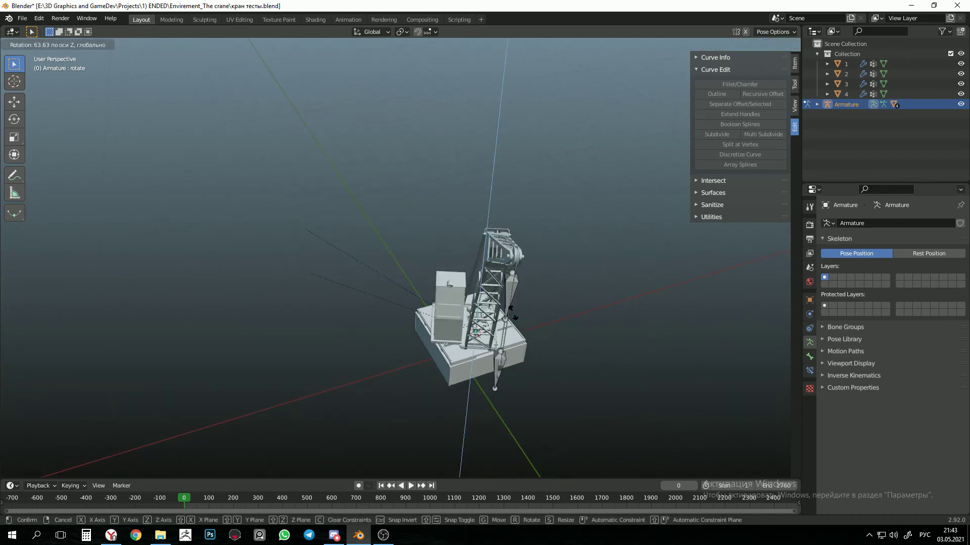
pyautogui.click(579, 306)
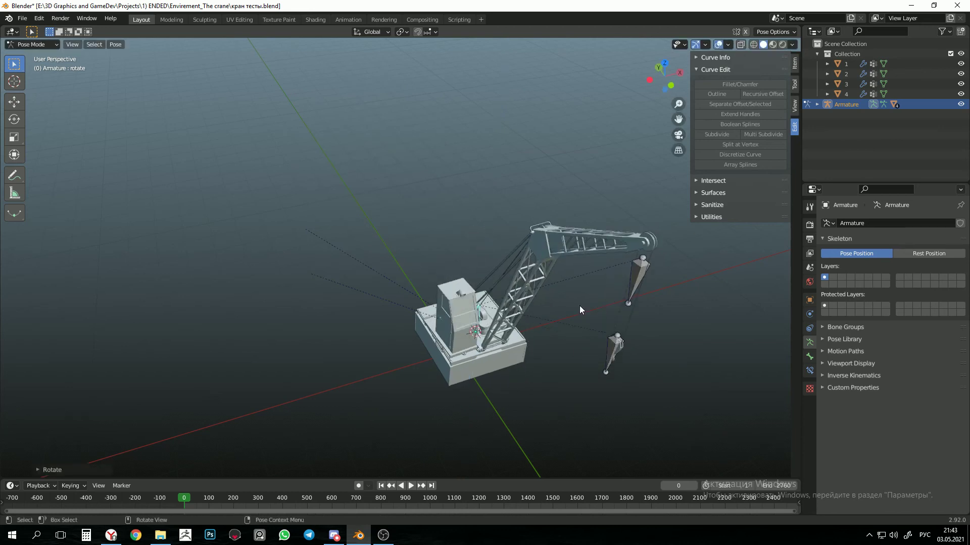
# Step: Try scaling the cable bone along the global Z axis to test stretching the cables
pyautogui.click(637, 278)
pyautogui.press('s')
pyautogui.press('z')
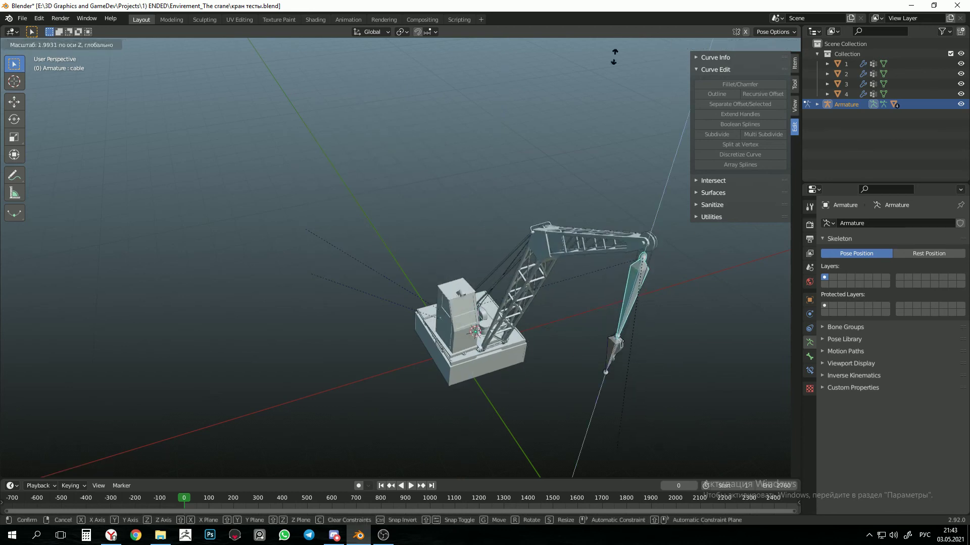
pyautogui.click(614, 56)
# Step: Try moving the cable bone down along Z in the right orthographic view, and cancel the move
pyautogui.press('KP_3')
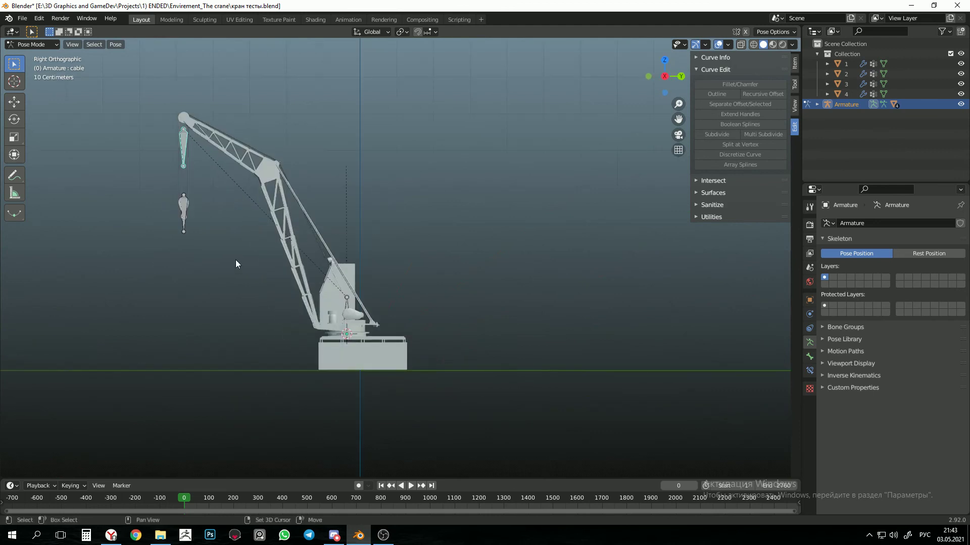
pyautogui.keyDown('shift'); pyautogui.moveTo(235, 259); pyautogui.dragTo(345, 300, button='middle'); pyautogui.keyUp('shift')
pyautogui.press('g')
pyautogui.press('z')
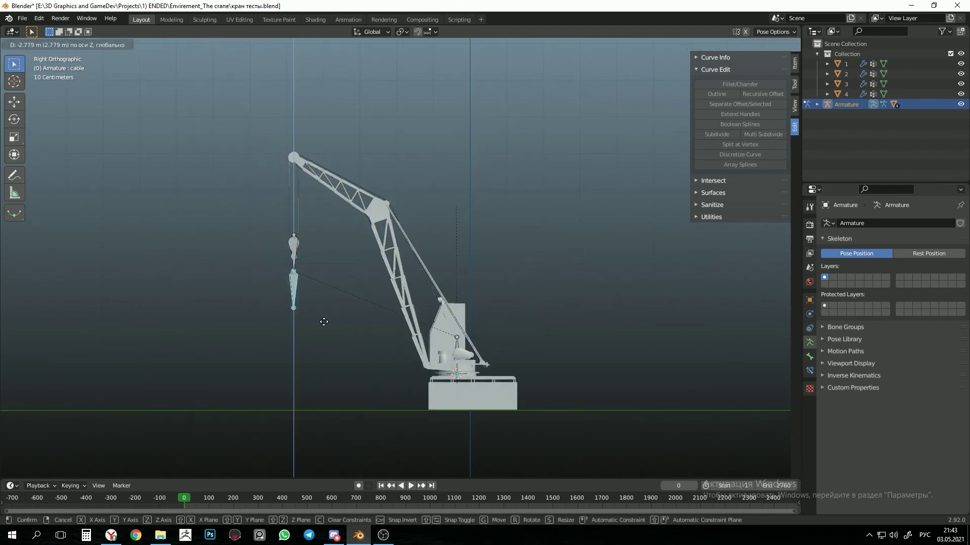
pyautogui.press('Escape')
# Step: Lower the hook bone about 2.2 m along the global Z axis
pyautogui.click(293, 247)
pyautogui.press('g')
pyautogui.press('z')
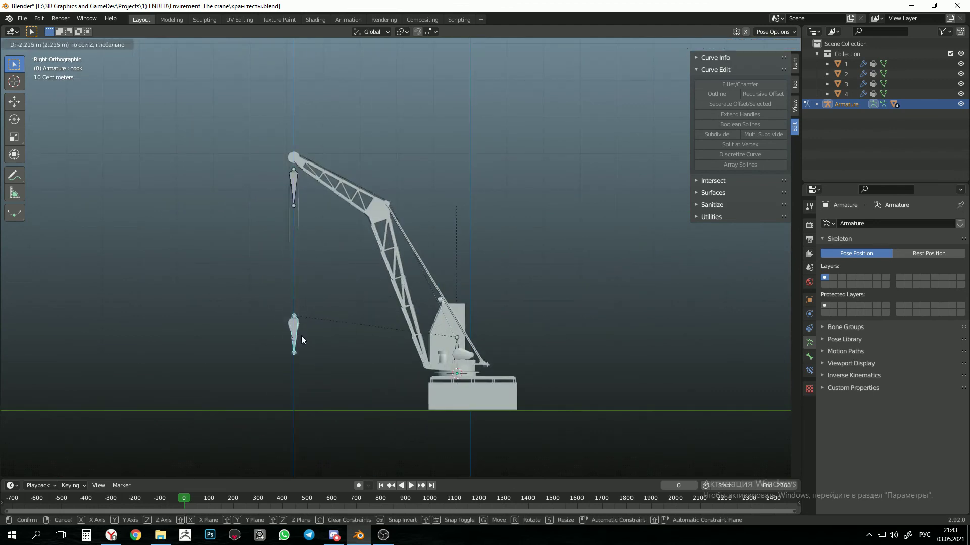
pyautogui.click(301, 336)
# Step: Try moving the cable bone down toward the lowered hook, inspect the cables, and undo the move
pyautogui.press('g')
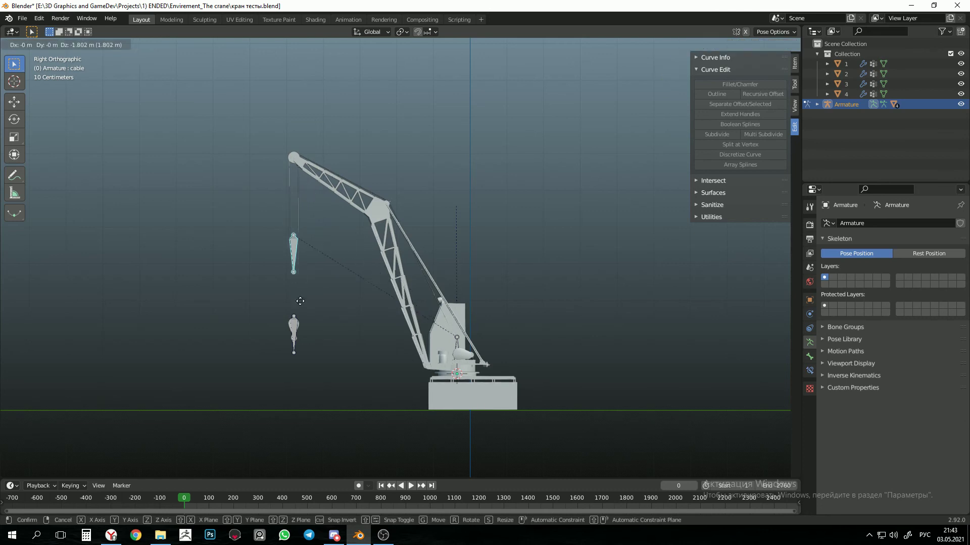
pyautogui.click(299, 383)
pyautogui.scroll(7, 430, 322)
pyautogui.keyDown('shift'); pyautogui.moveTo(357, 301); pyautogui.dragTo(374, 234, button='middle'); pyautogui.keyUp('shift')
pyautogui.scroll(-5, 394, 238)
pyautogui.hotkey('ctrl', 'z')
# Step: Test rotating the hook bone about the Z axis, and undo both the rotation and the lowering of the hook
pyautogui.keyDown('shift'); pyautogui.moveTo(409, 288); pyautogui.dragTo(402, 244, button='middle'); pyautogui.keyUp('shift')
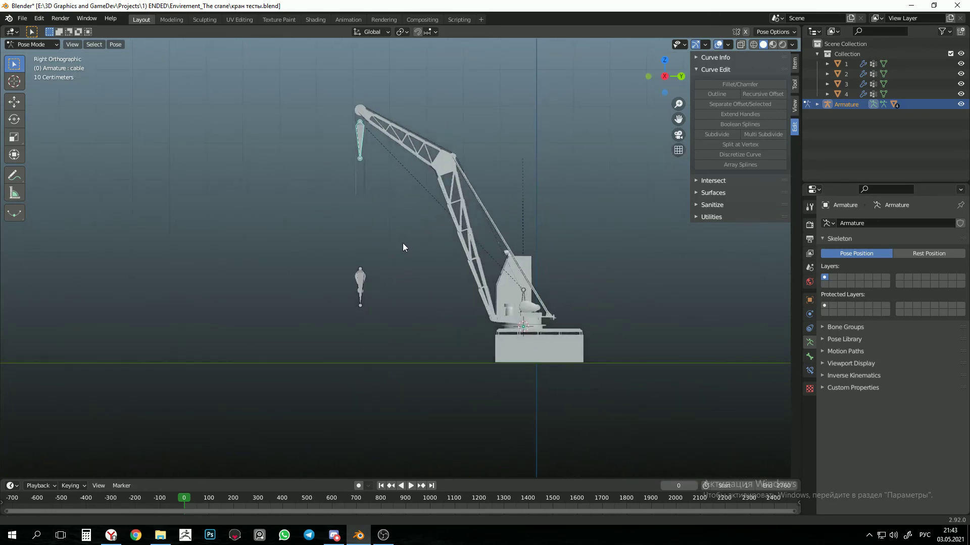
pyautogui.keyDown('ctrl'); pyautogui.moveTo(429, 312); pyautogui.dragTo(427, 272, button='middle'); pyautogui.keyUp('ctrl')
pyautogui.keyDown('shift'); pyautogui.moveTo(416, 223); pyautogui.dragTo(410, 278, button='middle'); pyautogui.keyUp('shift')
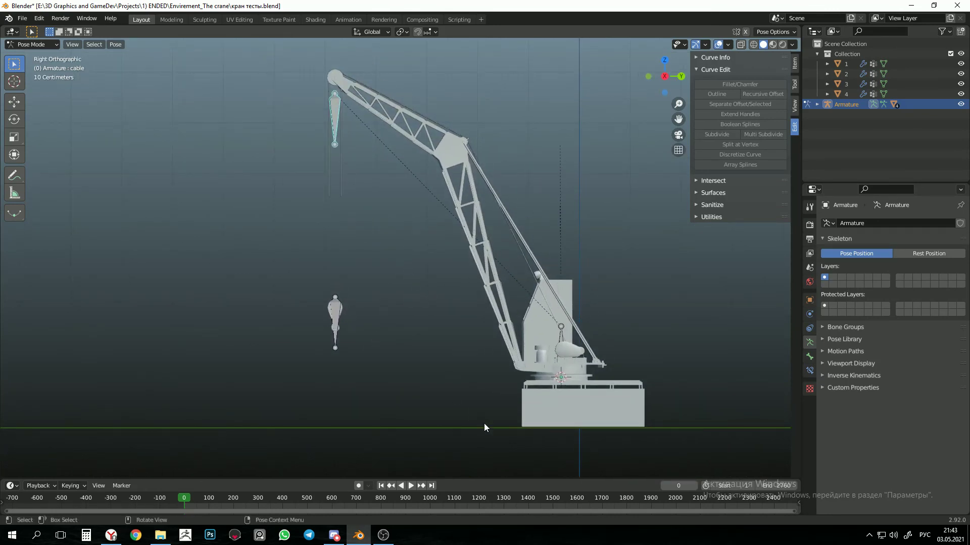
pyautogui.moveTo(356, 250); pyautogui.dragTo(352, 364, button='middle')
pyautogui.press('r')
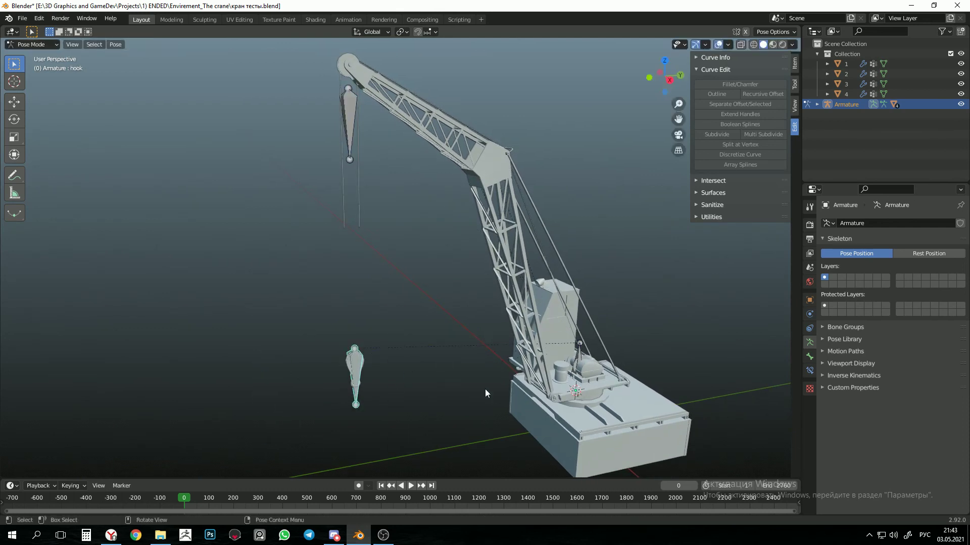
pyautogui.press('z')
pyautogui.click(386, 390)
pyautogui.scroll(-2, 416, 342)
pyautogui.moveTo(416, 341); pyautogui.dragTo(426, 296, button='middle')
pyautogui.hotkey('ctrl', 'z')
pyautogui.hotkey('ctrl', 'z')
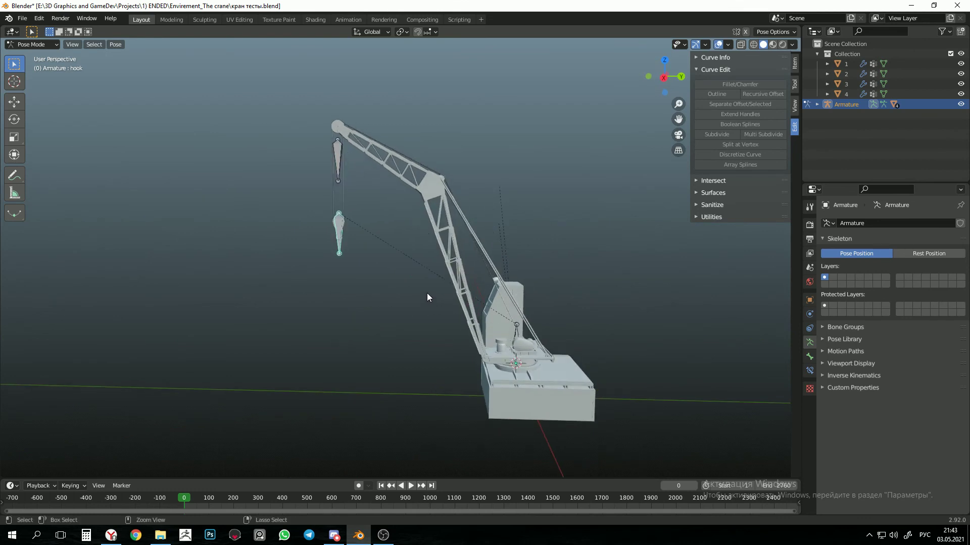
# Step: Examine the posed crane from the right and from above, and return the armature to Object Mode
pyautogui.scroll(-2, 430, 291)
pyautogui.press('KP_3')
pyautogui.scroll(5, 457, 298)
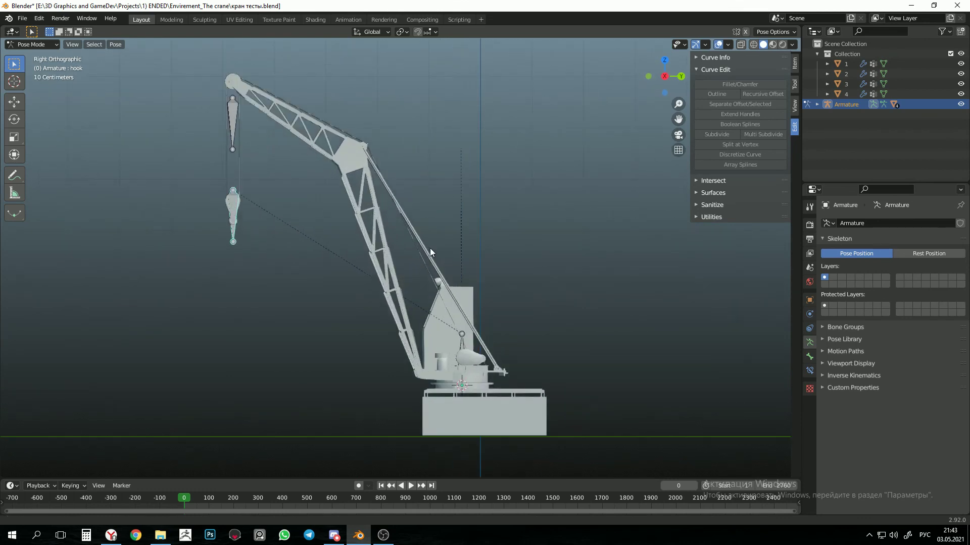
pyautogui.moveTo(425, 243); pyautogui.dragTo(318, 250, button='middle')
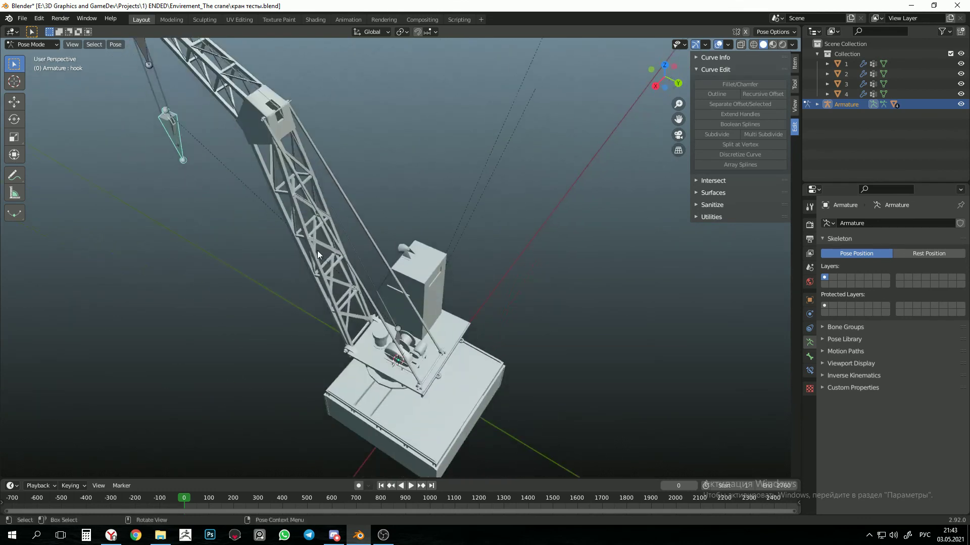
pyautogui.click(40, 46)
pyautogui.click(31, 54)
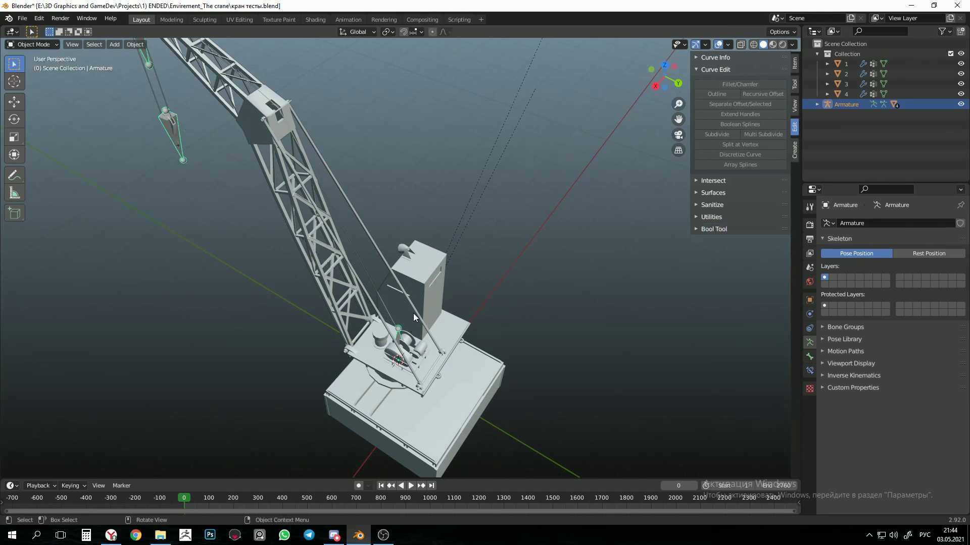